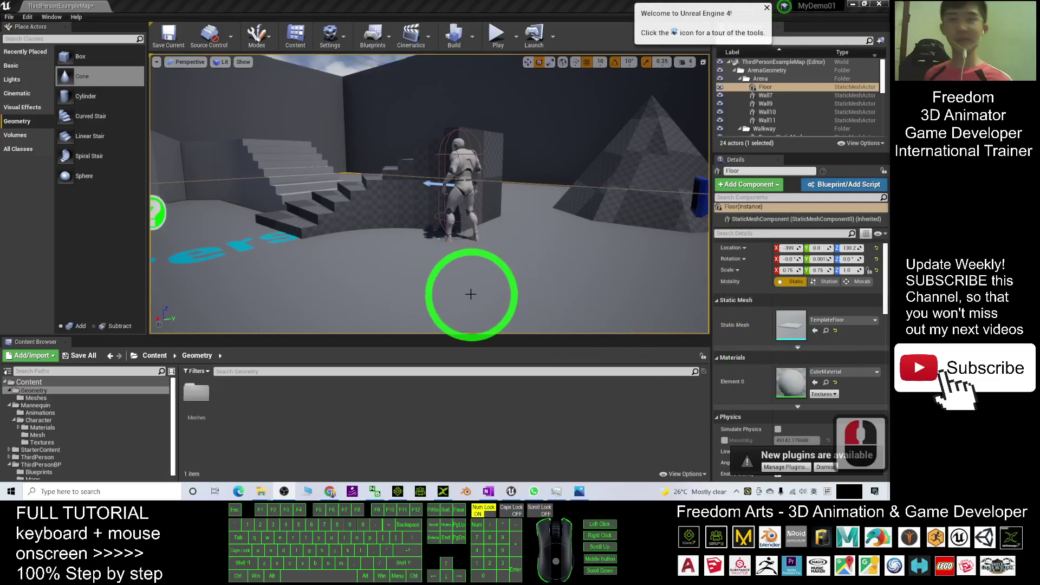
# Step: Orbit the Unreal viewport and select the curved stair, cone and straight stair in turn
pyautogui.moveTo(384, 228); pyautogui.dragTo(408, 250, button='right')
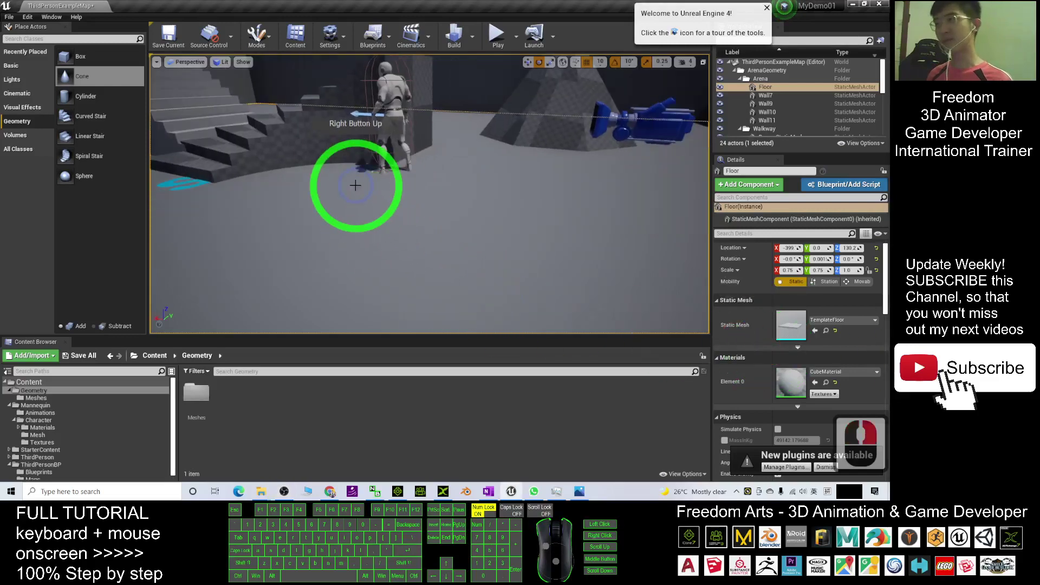
pyautogui.moveTo(355, 186)
pyautogui.mouseDown(button='right')
pyautogui.moveTo(383, 221)
pyautogui.moveTo(371, 209)
pyautogui.moveTo(383, 139)
pyautogui.moveTo(390, 225)
pyautogui.moveTo(397, 206)
pyautogui.mouseUp(button='right')
pyautogui.click(395, 204)
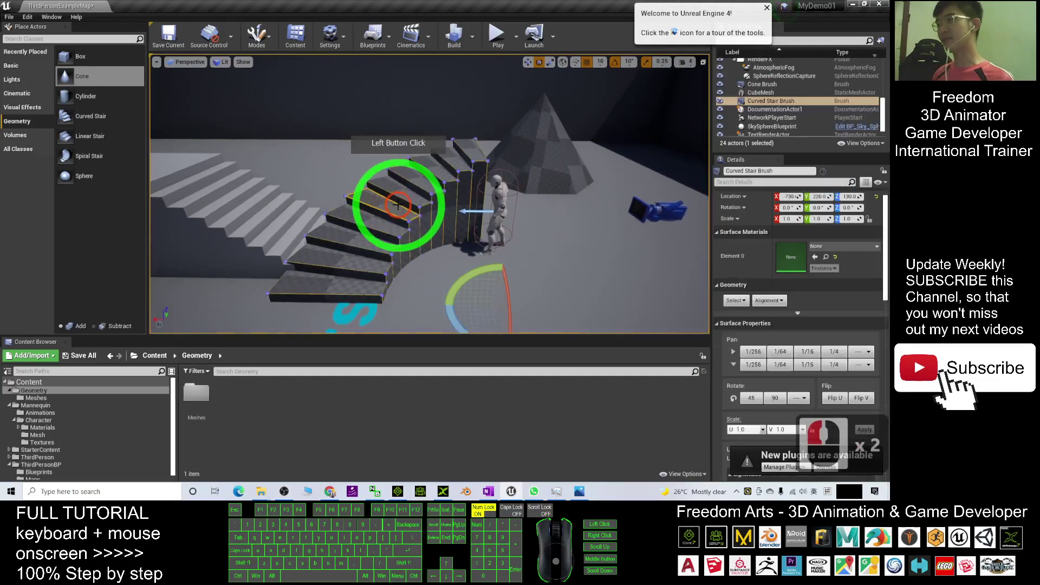
pyautogui.click(226, 197)
pyautogui.click(534, 162)
pyautogui.moveTo(349, 198); pyautogui.dragTo(403, 203)
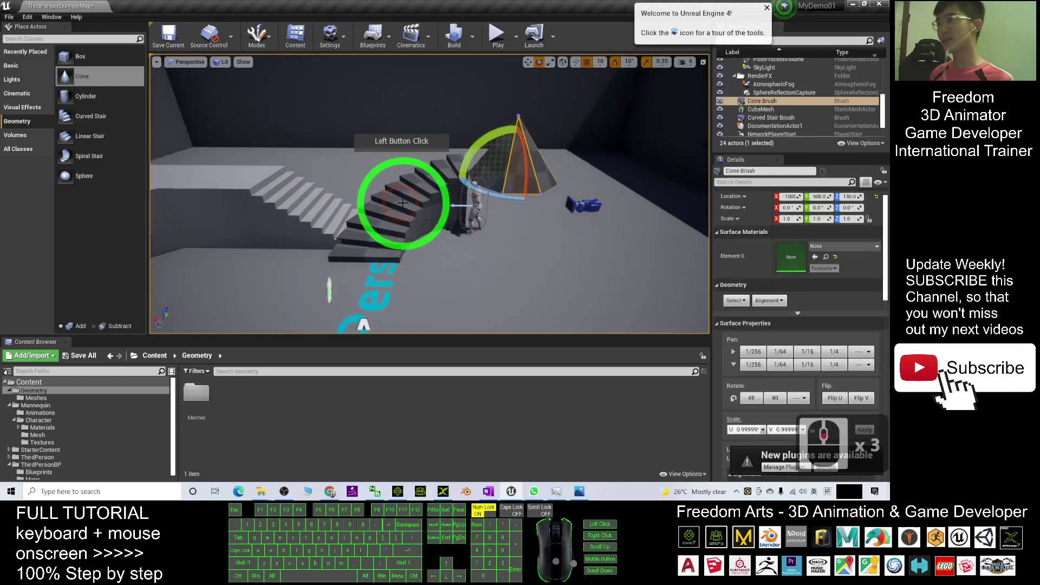
pyautogui.click(288, 200)
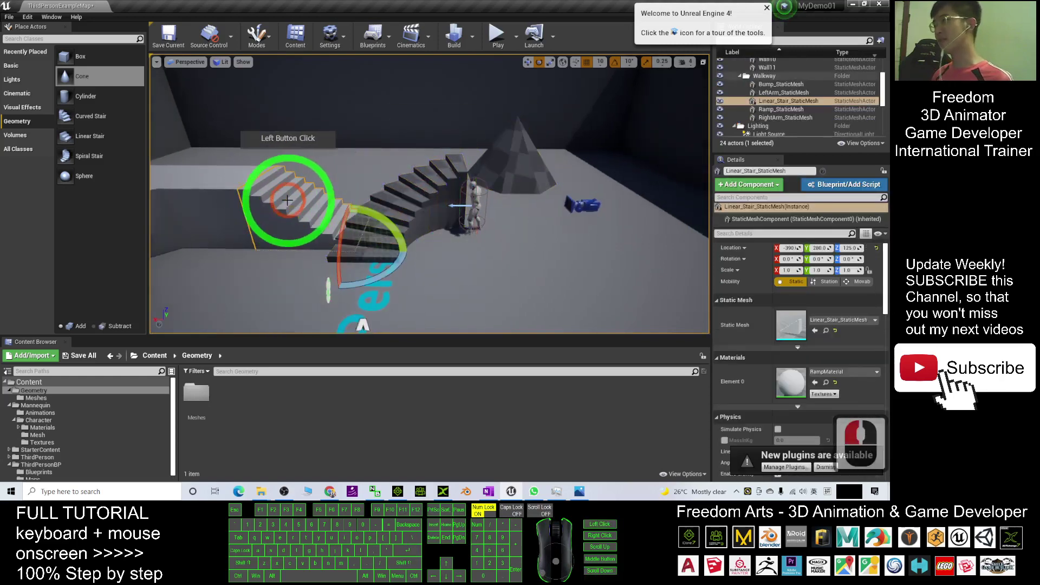
pyautogui.click(526, 167)
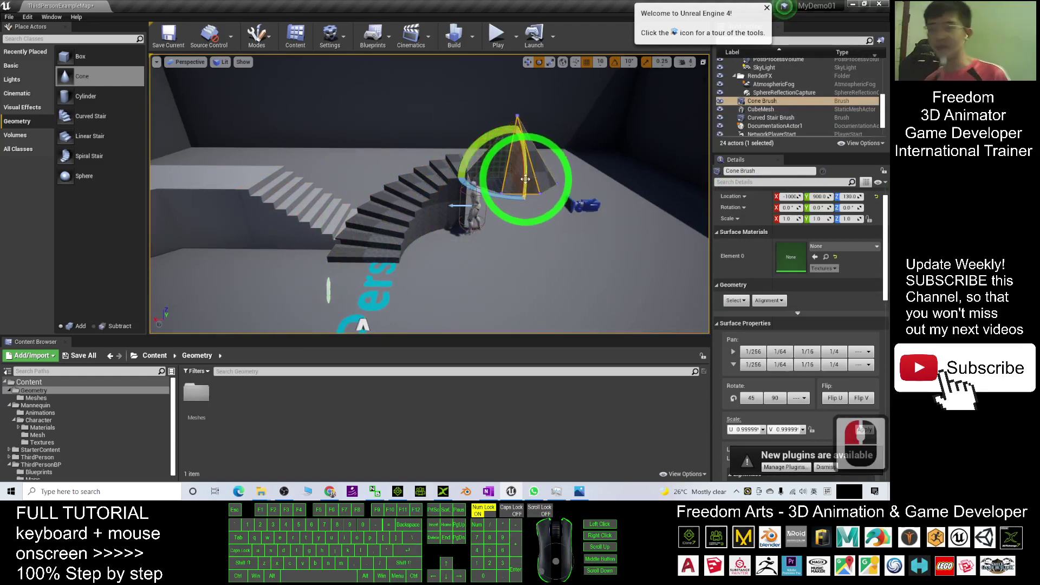
pyautogui.scroll(-3, 425, 219)
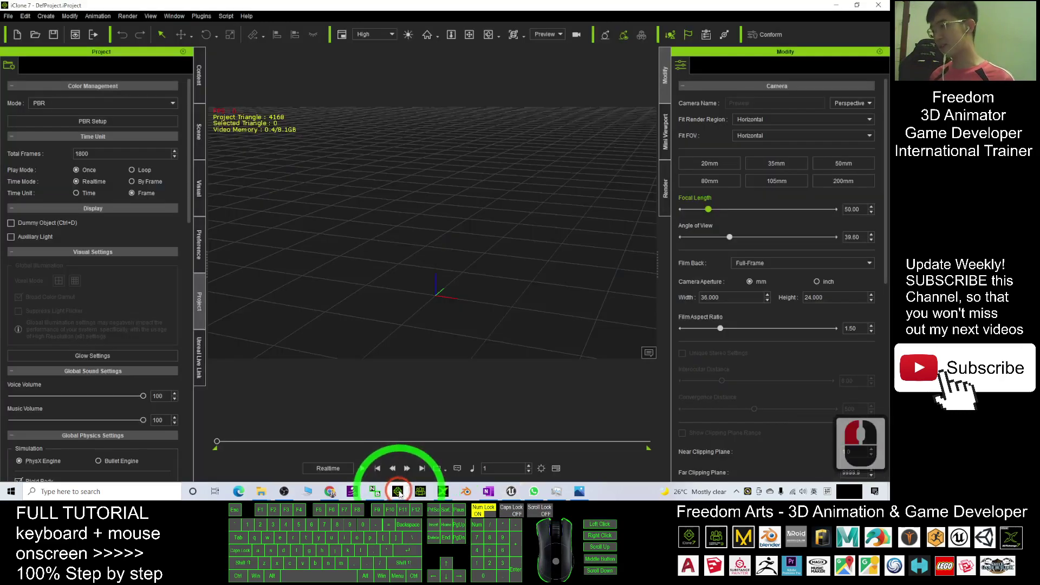
# Step: Glance at iClone 7, then return to the Unreal level around the stairs
pyautogui.click(506, 296)
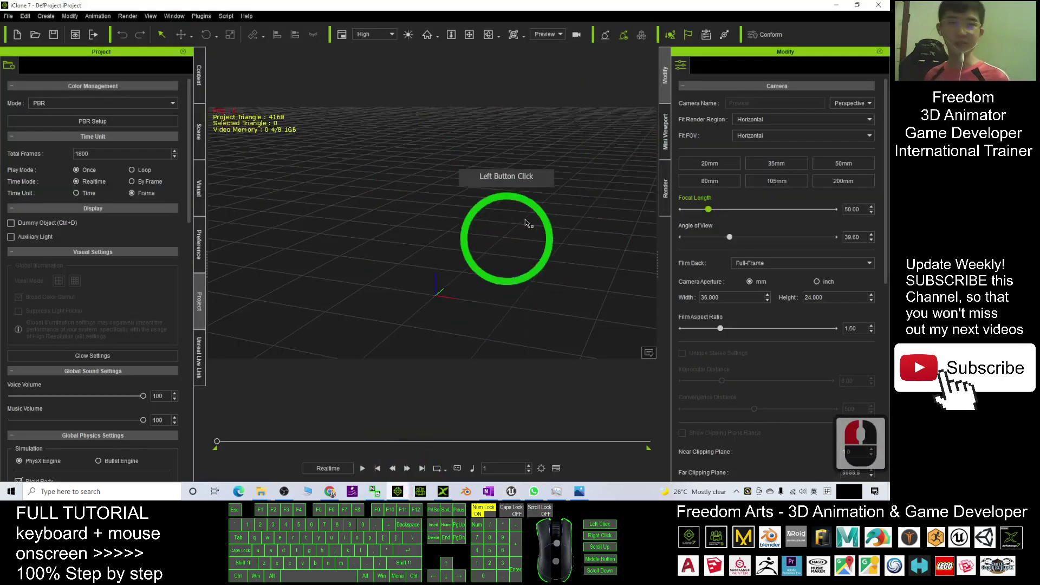
pyautogui.click(838, 5)
pyautogui.moveTo(382, 181)
pyautogui.mouseDown()
pyautogui.moveTo(257, 196)
pyautogui.moveTo(267, 204)
pyautogui.mouseUp()
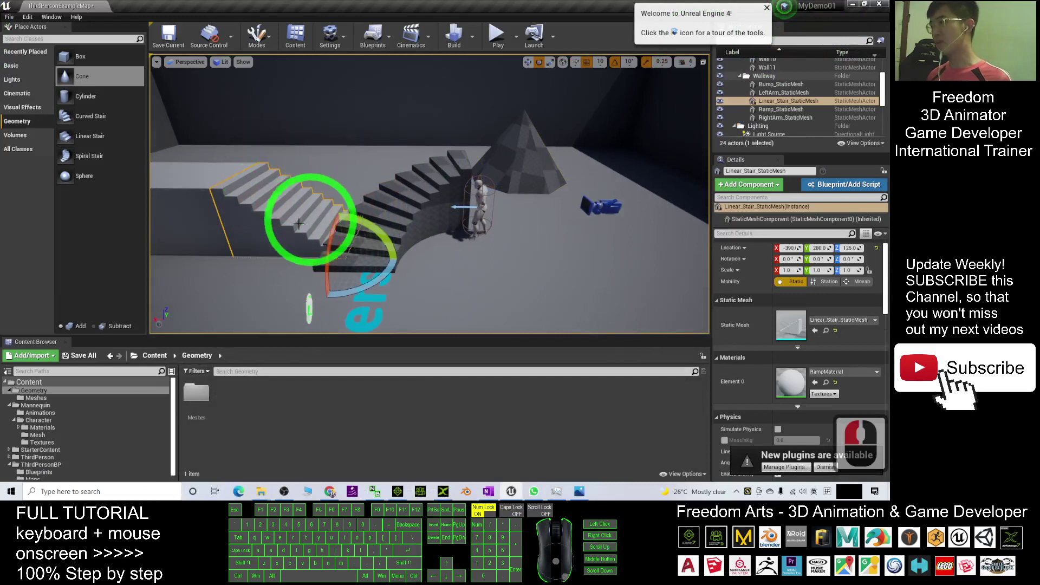
pyautogui.scroll(-2, 299, 218)
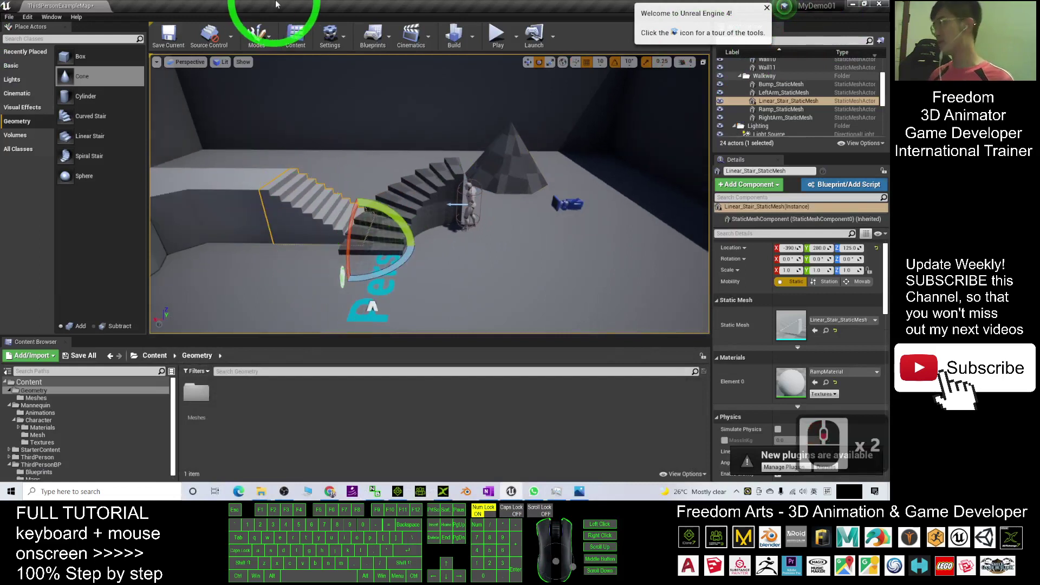
# Step: Export the straight stair as FBX 'stair 01' on the Desktop with default options
pyautogui.click(9, 16)
pyautogui.moveTo(39, 168)
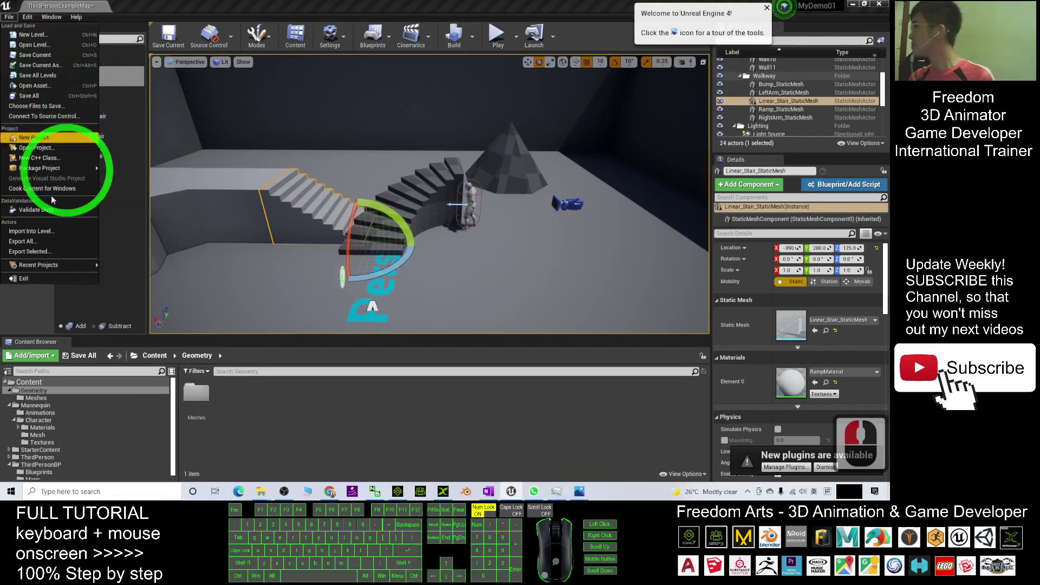
pyautogui.click(46, 253)
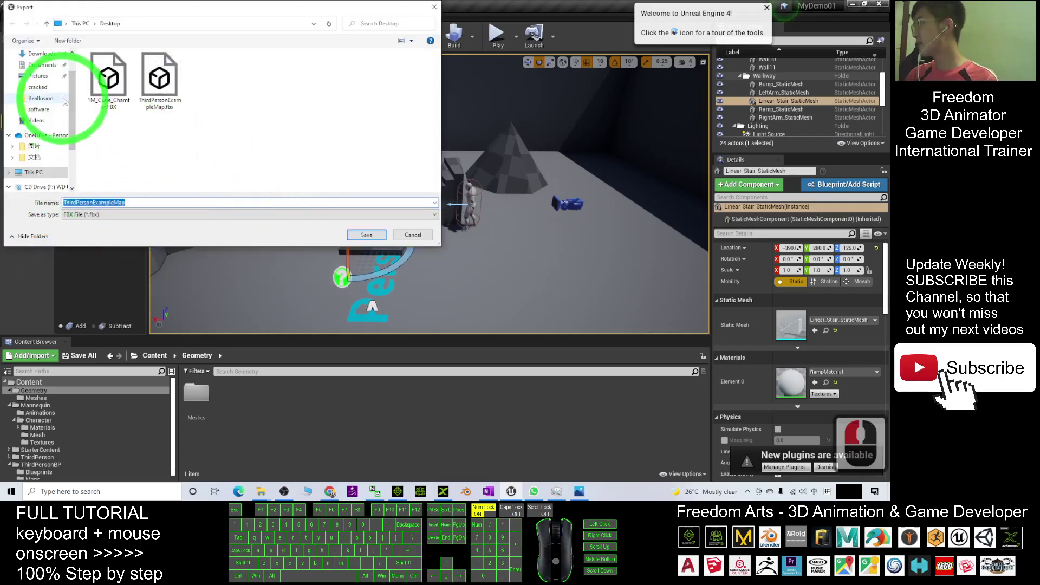
pyautogui.scroll(3, 68, 99)
pyautogui.click(36, 74)
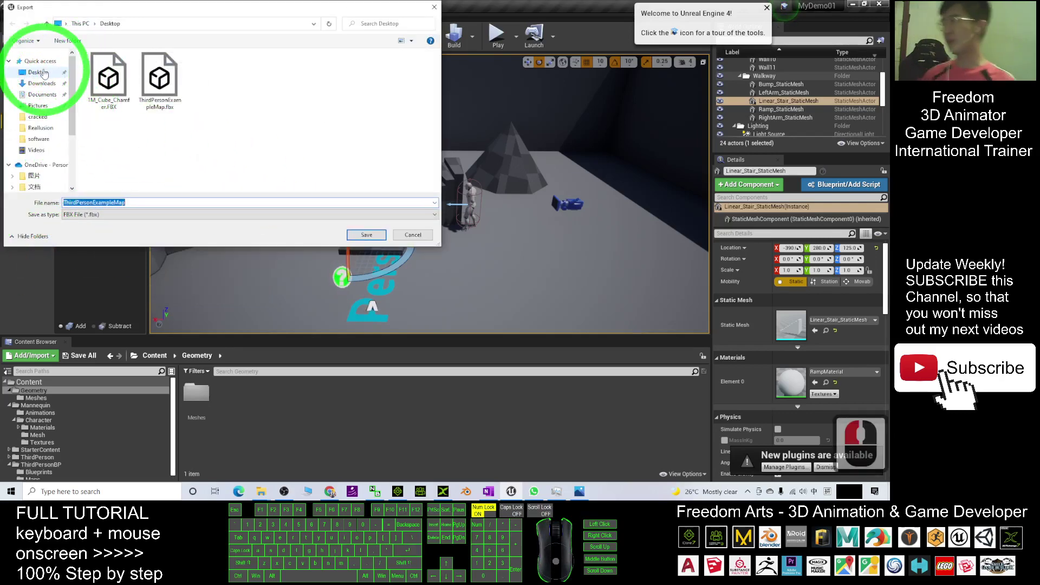
pyautogui.click(132, 202)
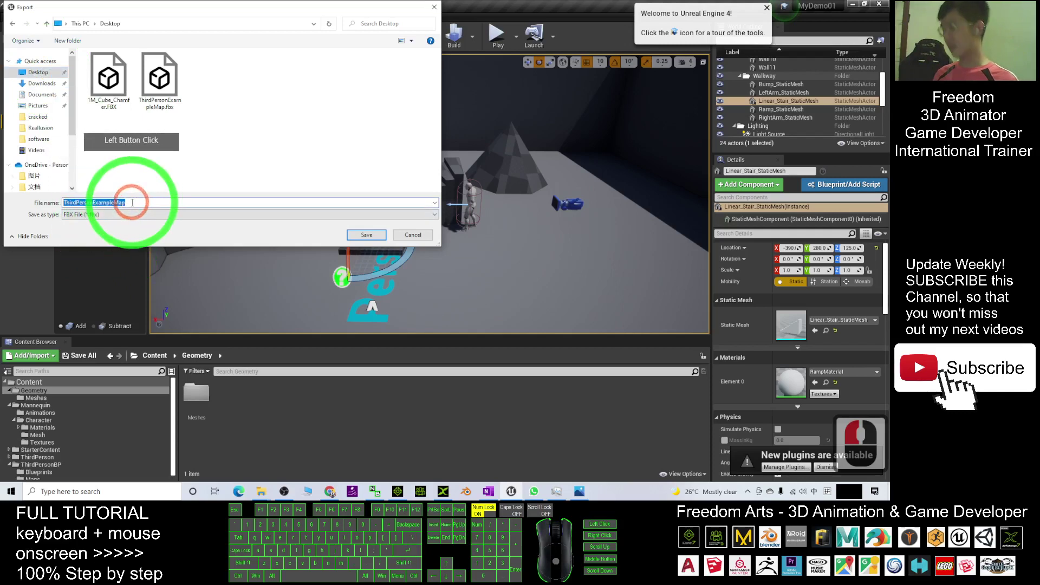
pyautogui.write('stair')
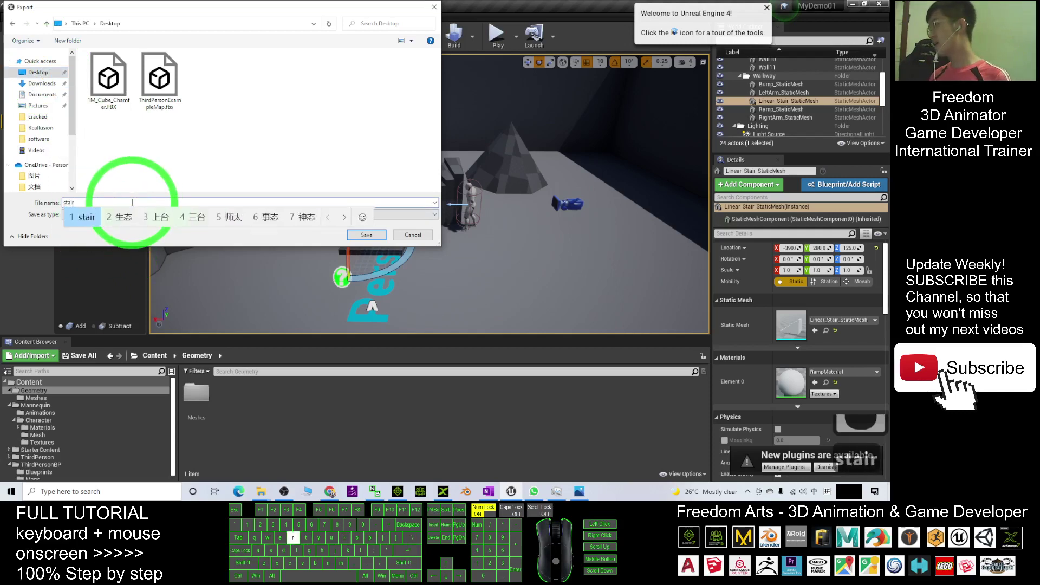
pyautogui.press('shift')
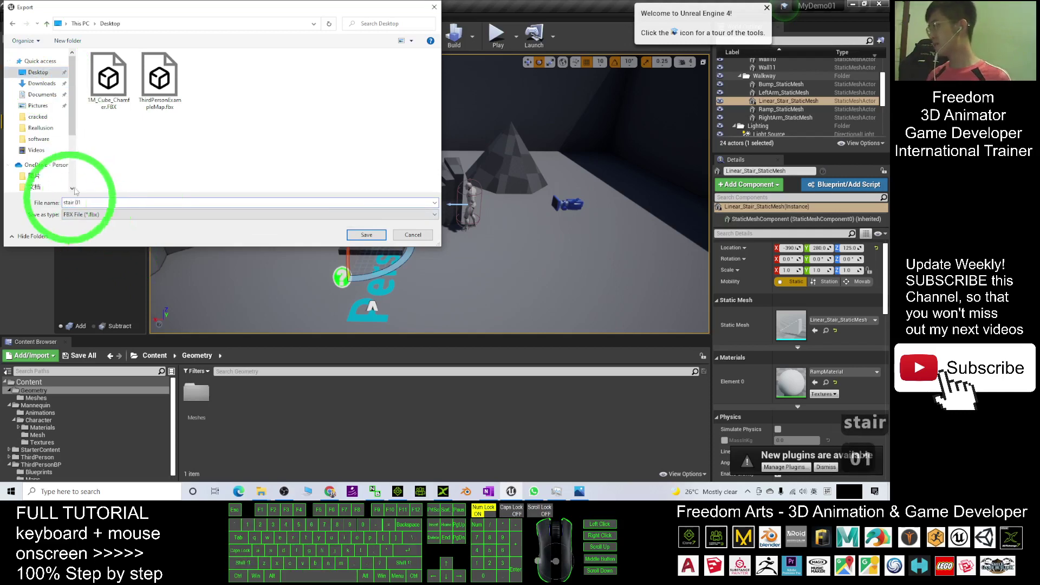
pyautogui.click(378, 235)
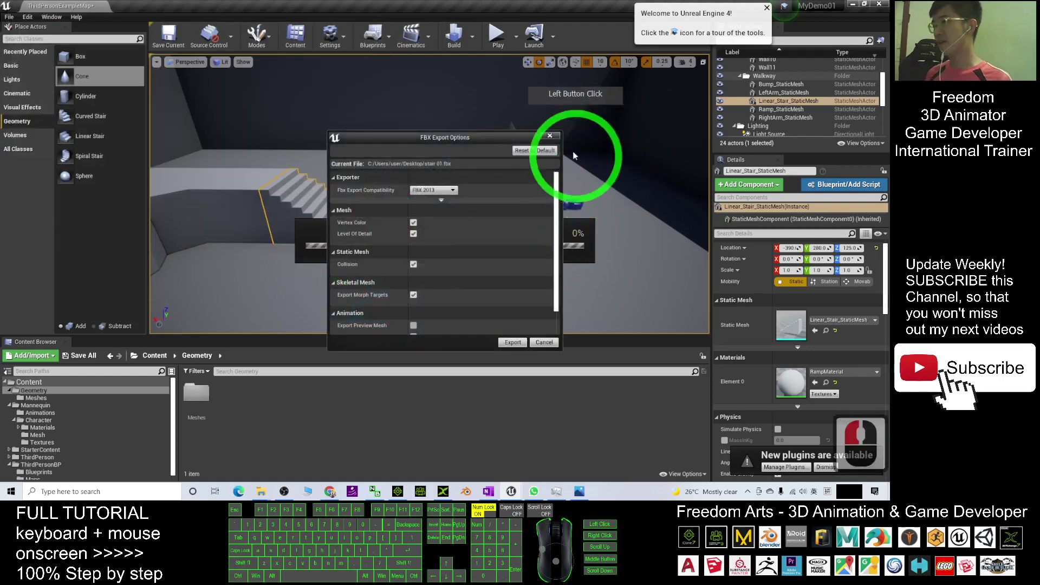
pyautogui.click(517, 344)
pyautogui.click(500, 232)
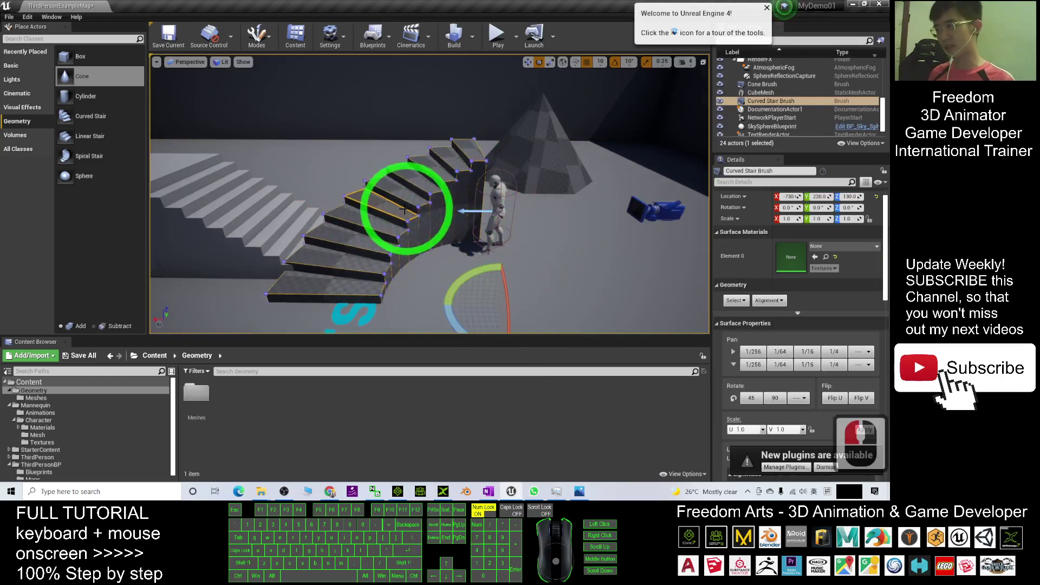
# Step: Select the Curved Stair Brush and export it to the Desktop as FBX 'stair 02'
pyautogui.click(429, 240)
pyautogui.click(408, 203)
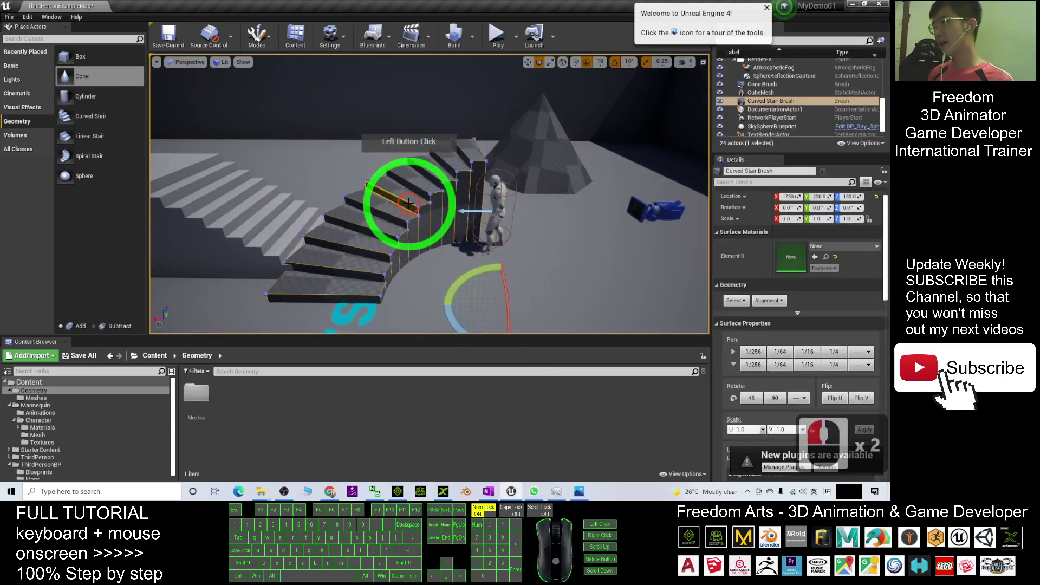
pyautogui.click(10, 18)
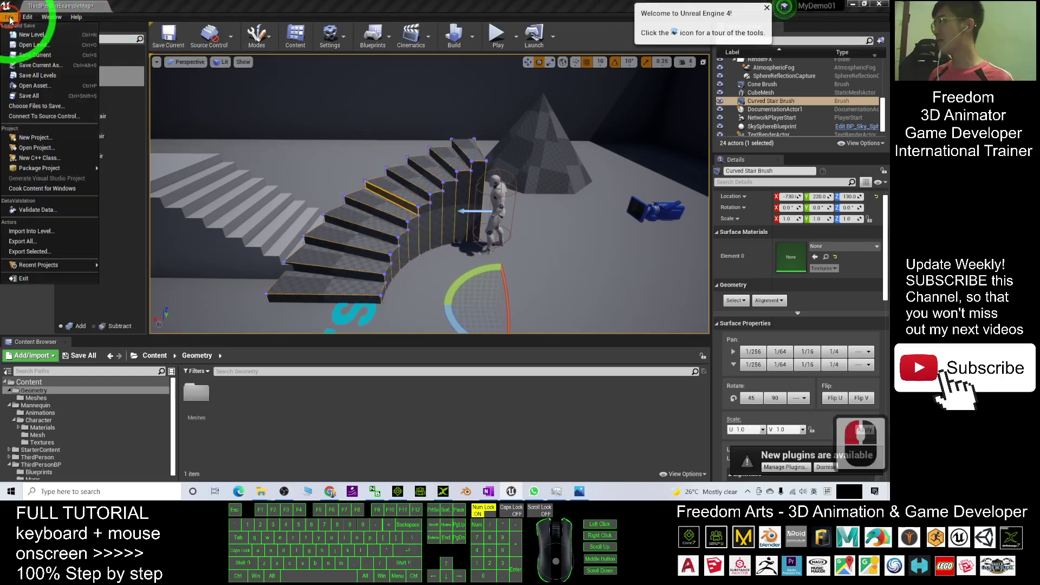
pyautogui.click(28, 251)
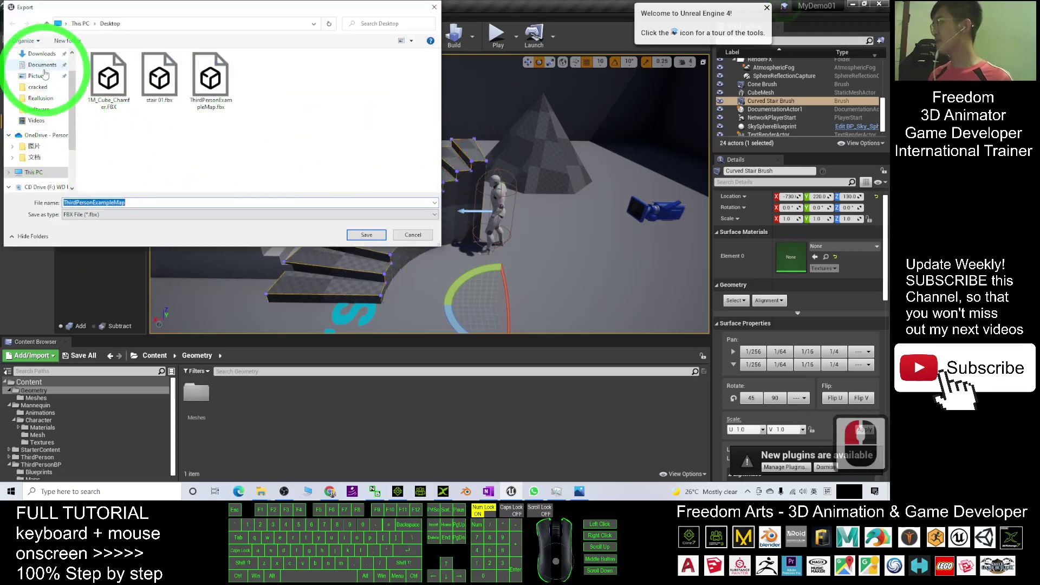
pyautogui.scroll(3, 47, 51)
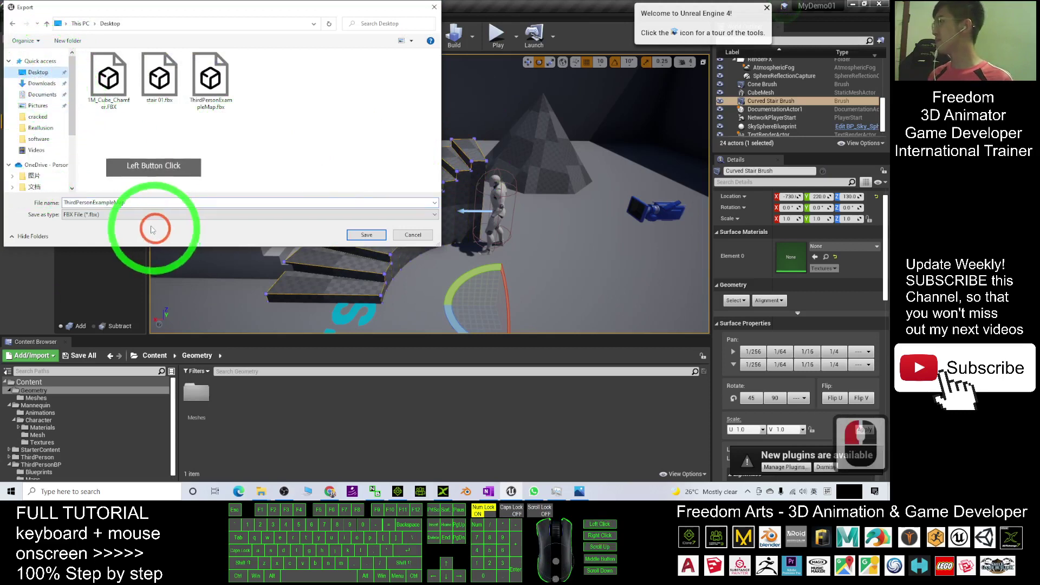
pyautogui.click(130, 202)
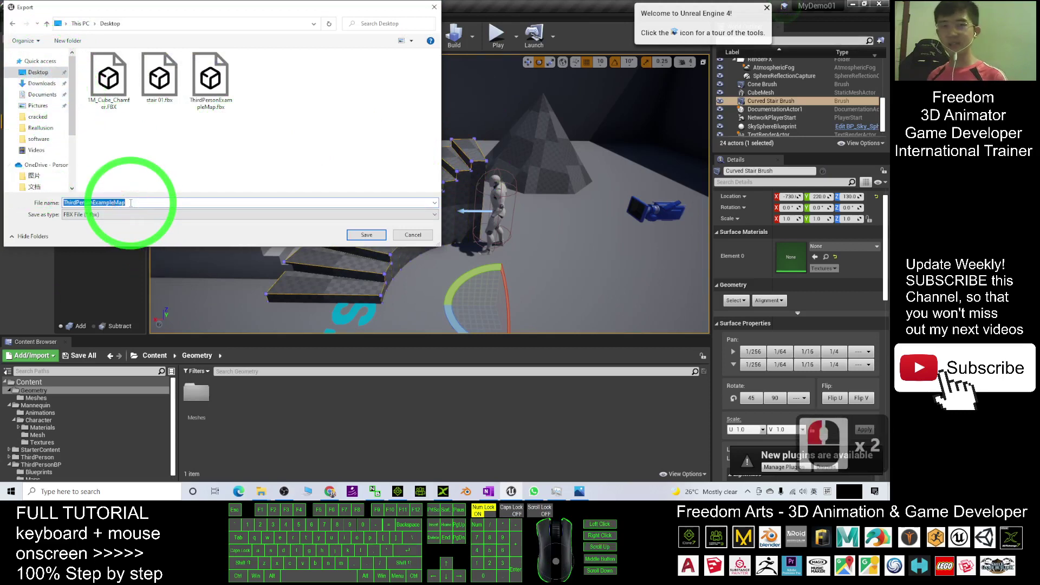
pyautogui.write('stair ')
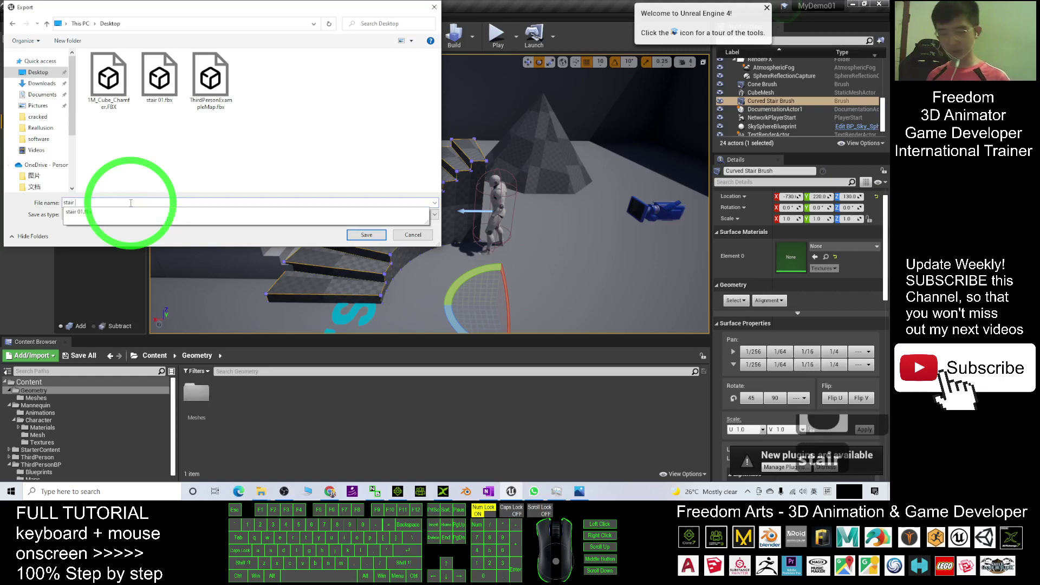
pyautogui.write('02')
pyautogui.press('Return')
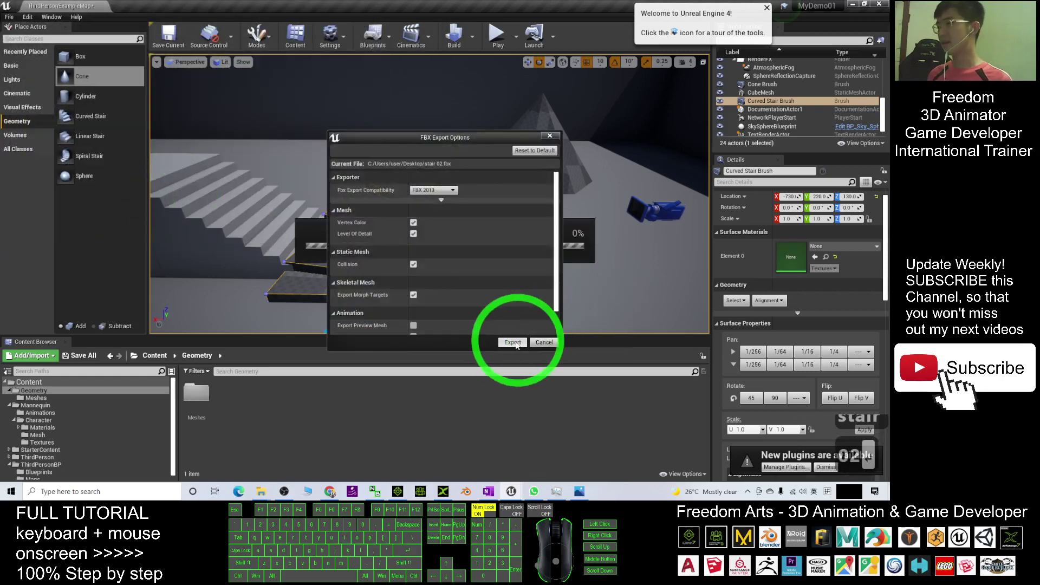
pyautogui.click(514, 345)
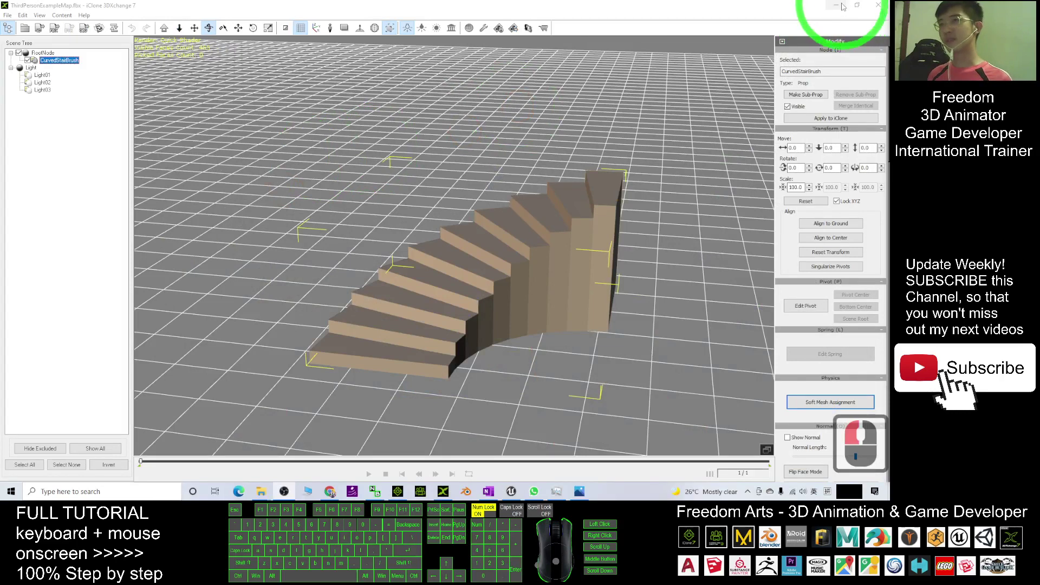
# Step: Hide 3DXchange and restore iClone 7 as a smaller window over the desktop
pyautogui.click(843, 7)
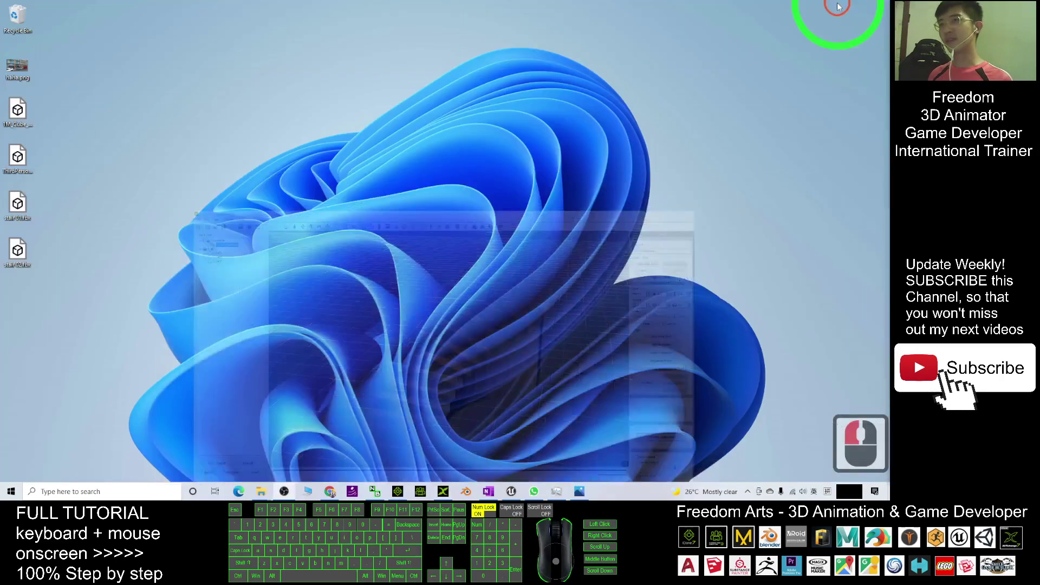
pyautogui.doubleClick(24, 213)
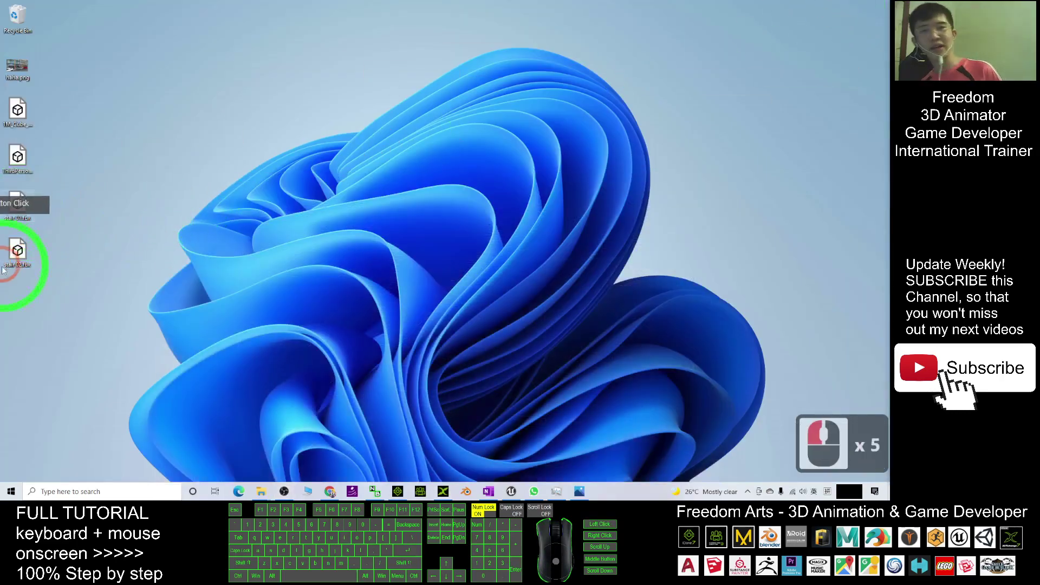
pyautogui.click(410, 248)
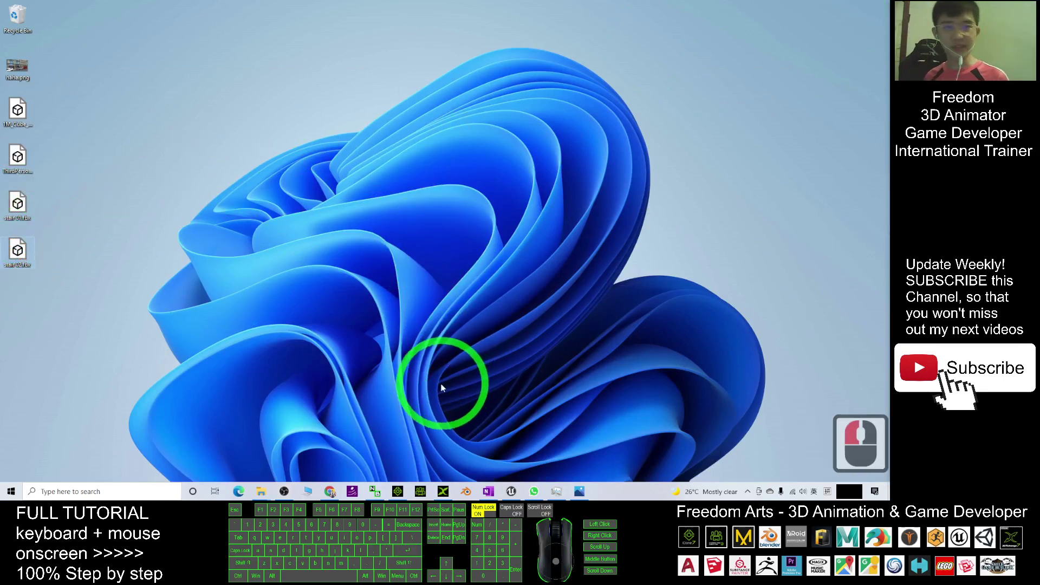
pyautogui.click(398, 492)
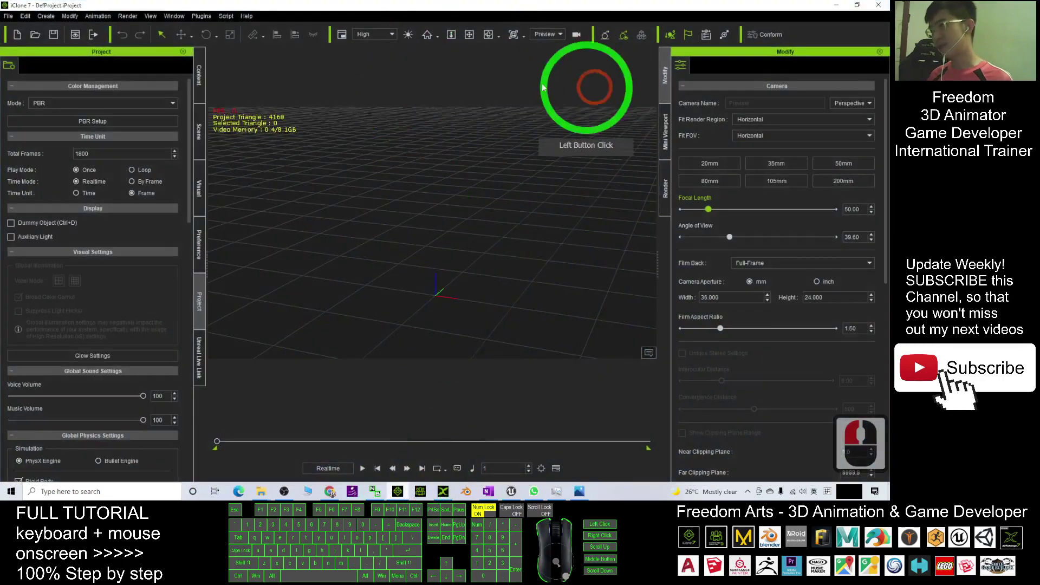
pyautogui.doubleClick(464, 7)
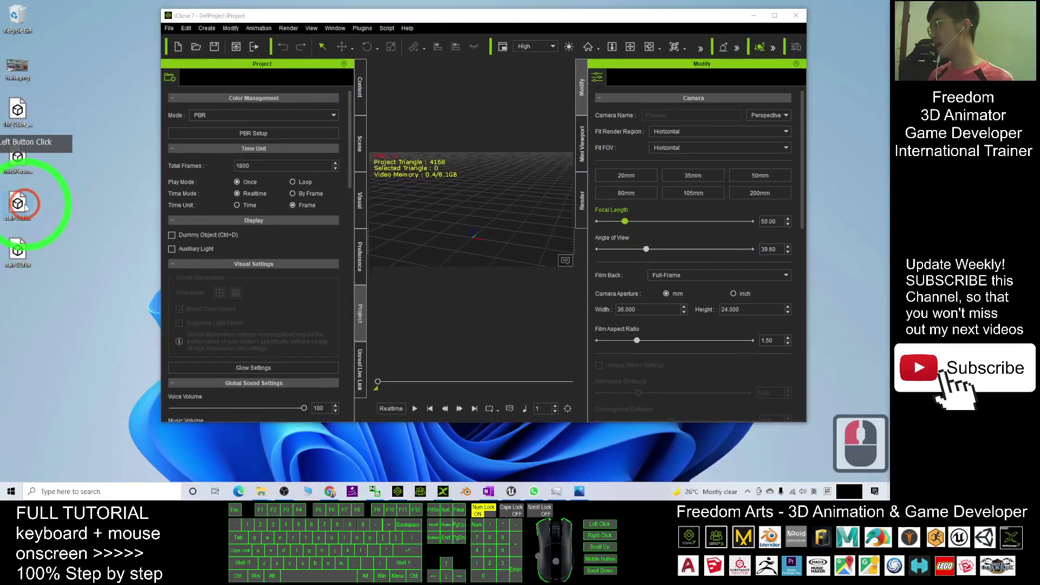
# Step: Import the stair 01 and stair 02 FBX files as props, moving stair 02 aside
pyautogui.moveTo(18, 204); pyautogui.dragTo(422, 227)
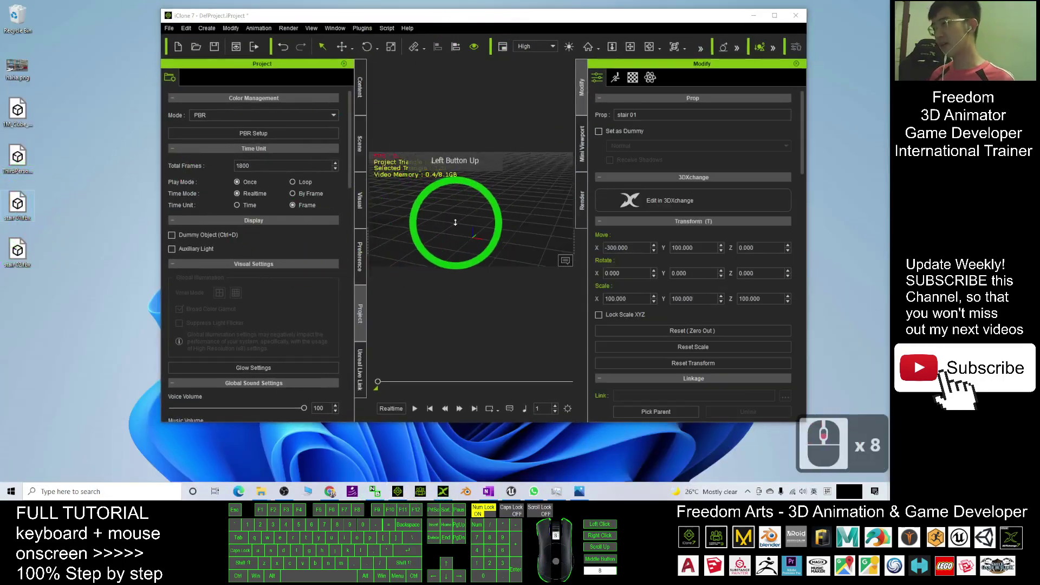
pyautogui.scroll(-7, 455, 222)
pyautogui.scroll(-2, 399, 204)
pyautogui.scroll(-5, 397, 202)
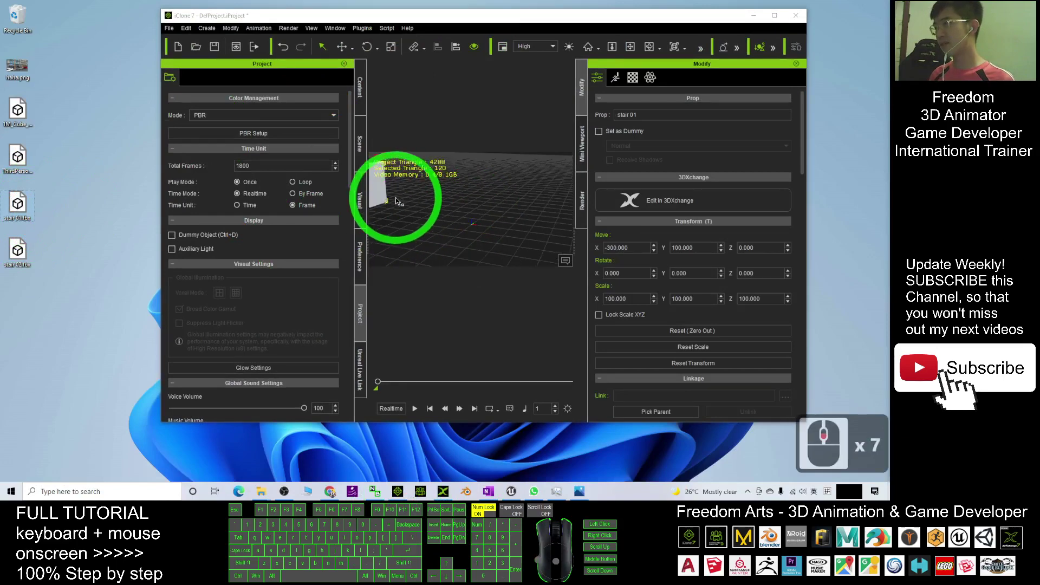
pyautogui.doubleClick(380, 195)
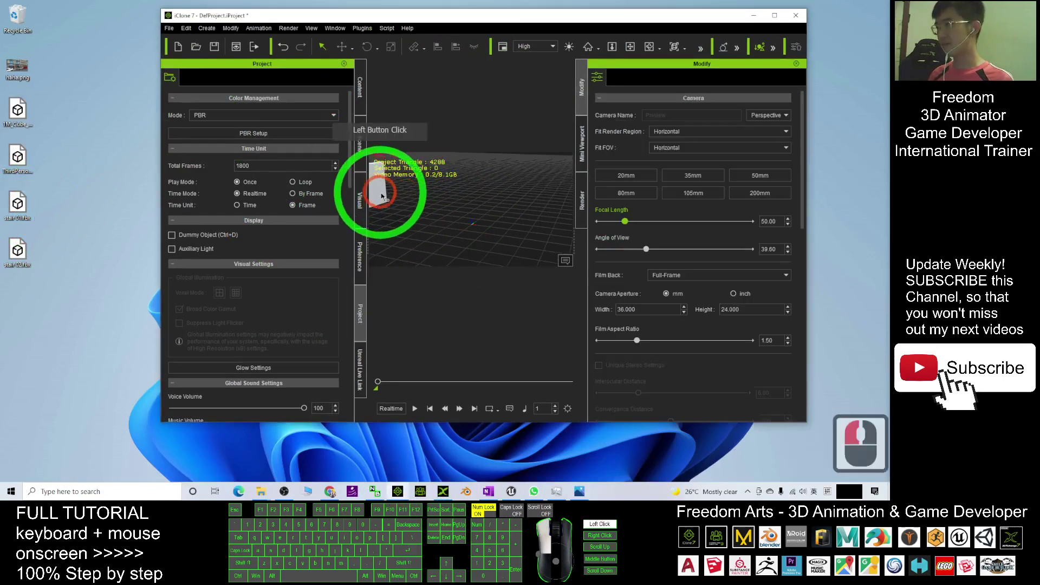
pyautogui.moveTo(476, 198); pyautogui.dragTo(524, 229)
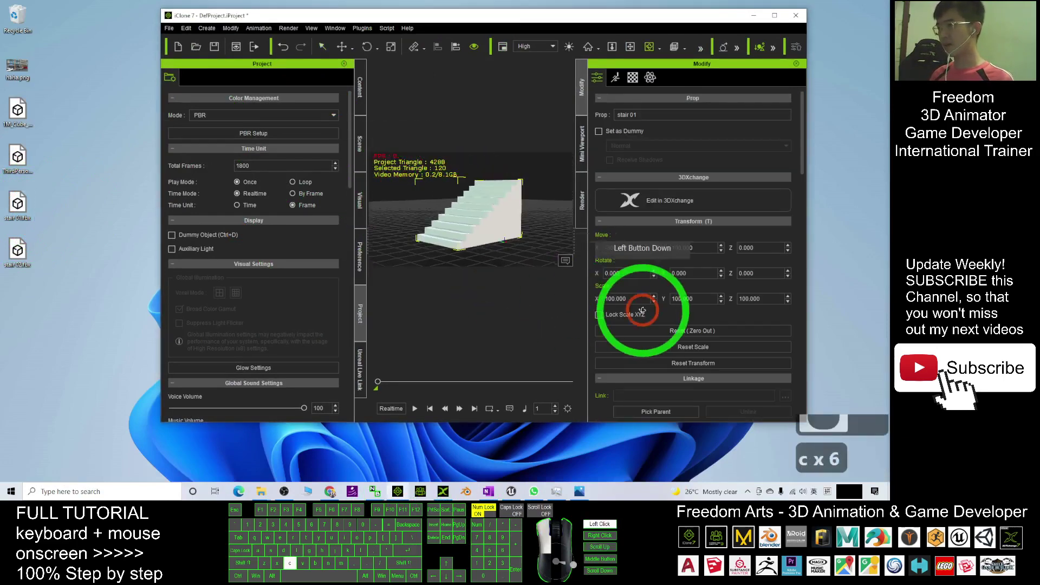
pyautogui.scroll(2, 525, 224)
pyautogui.keyDown('shift'); pyautogui.scroll(-7, 434, 209); pyautogui.keyUp('shift')
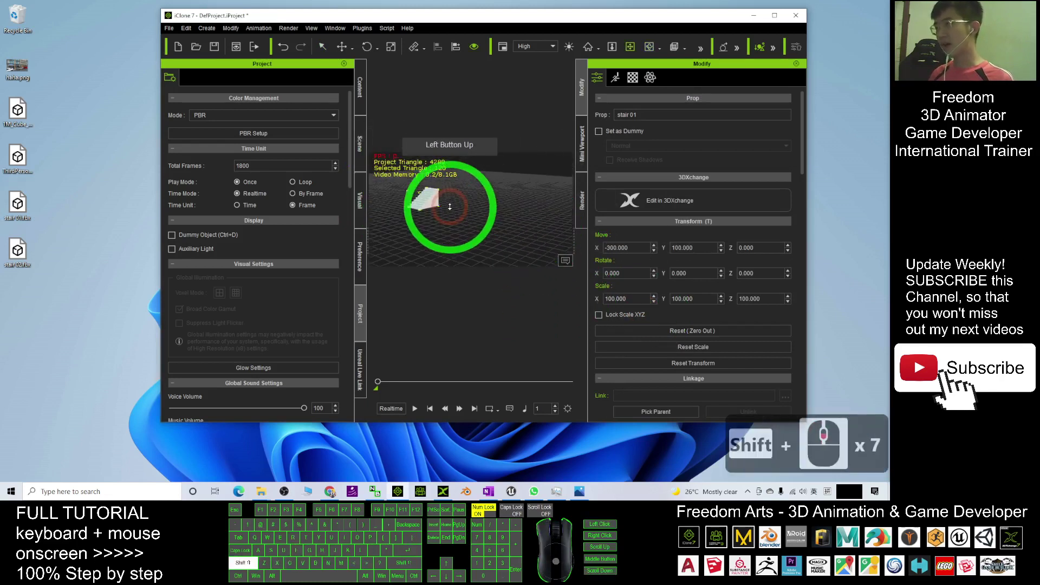
pyautogui.keyDown('shift'); pyautogui.scroll(3, 448, 235); pyautogui.keyUp('shift')
pyautogui.keyDown('shift'); pyautogui.scroll(2, 418, 203); pyautogui.keyUp('shift')
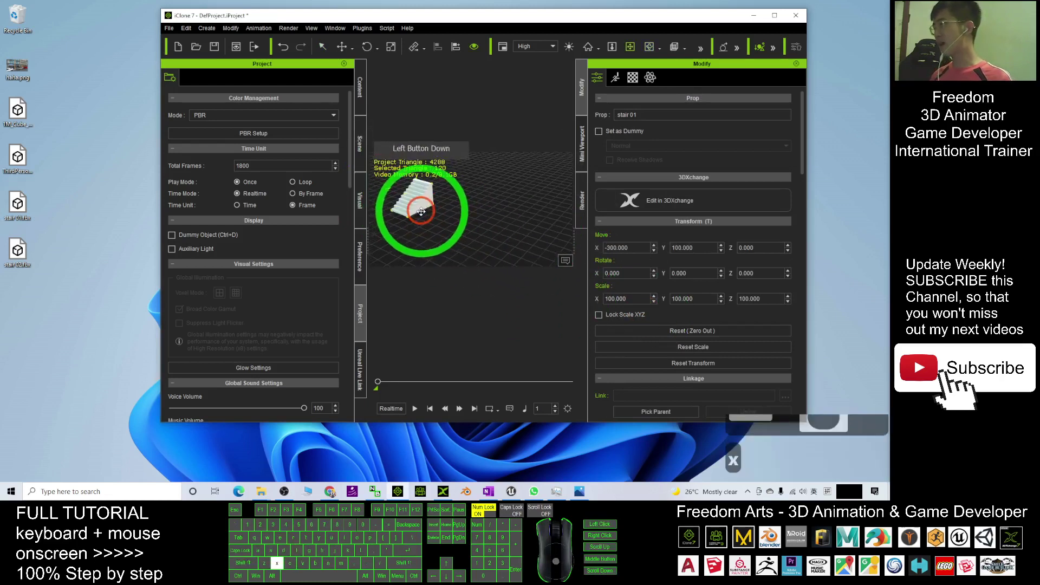
pyautogui.moveTo(94, 255); pyautogui.dragTo(493, 240)
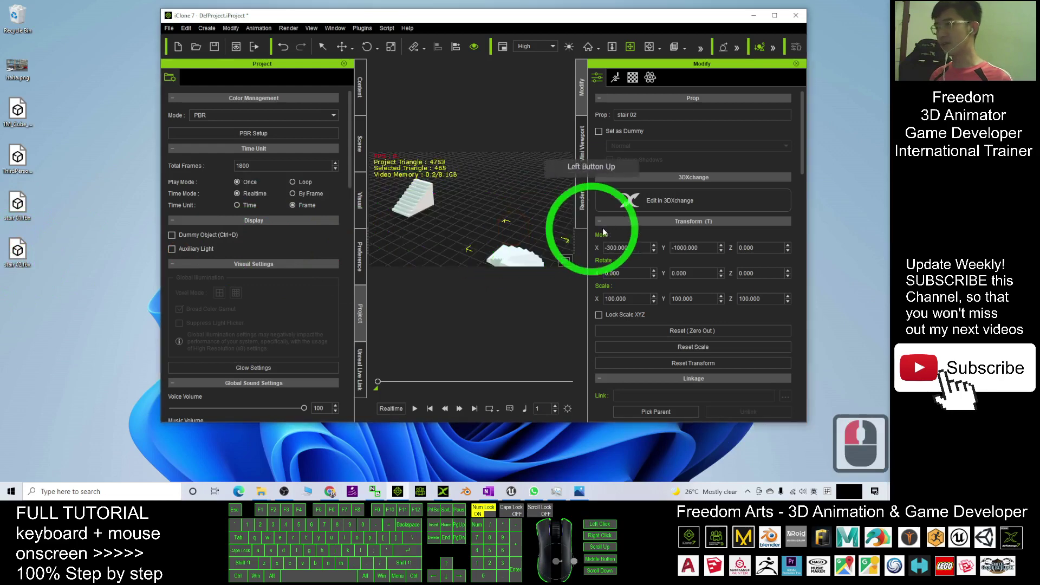
pyautogui.moveTo(593, 238)
pyautogui.mouseDown()
pyautogui.moveTo(505, 234)
pyautogui.moveTo(780, 215)
pyautogui.moveTo(800, 5)
pyautogui.mouseUp()
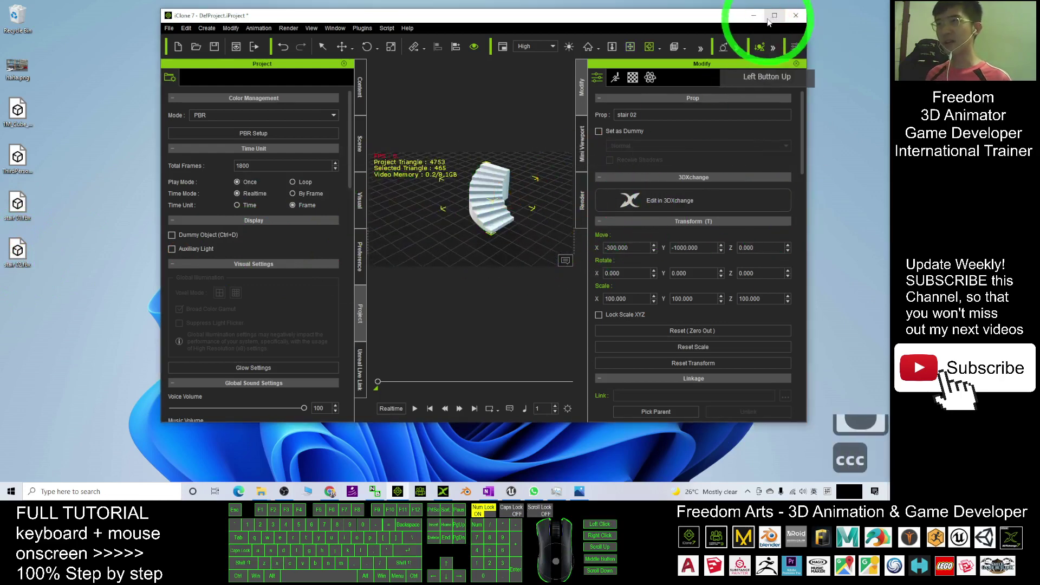
# Step: Maximize iClone, orbit to show both stairs, and select stair 01
pyautogui.click(787, 15)
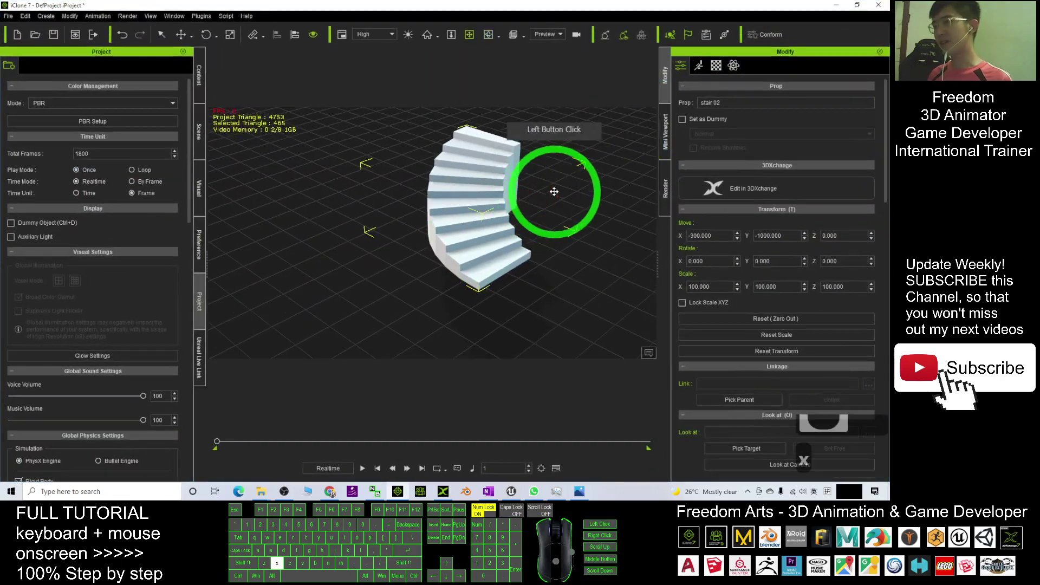
pyautogui.moveTo(552, 193)
pyautogui.mouseDown()
pyautogui.moveTo(410, 234)
pyautogui.moveTo(360, 144)
pyautogui.moveTo(441, 214)
pyautogui.mouseUp()
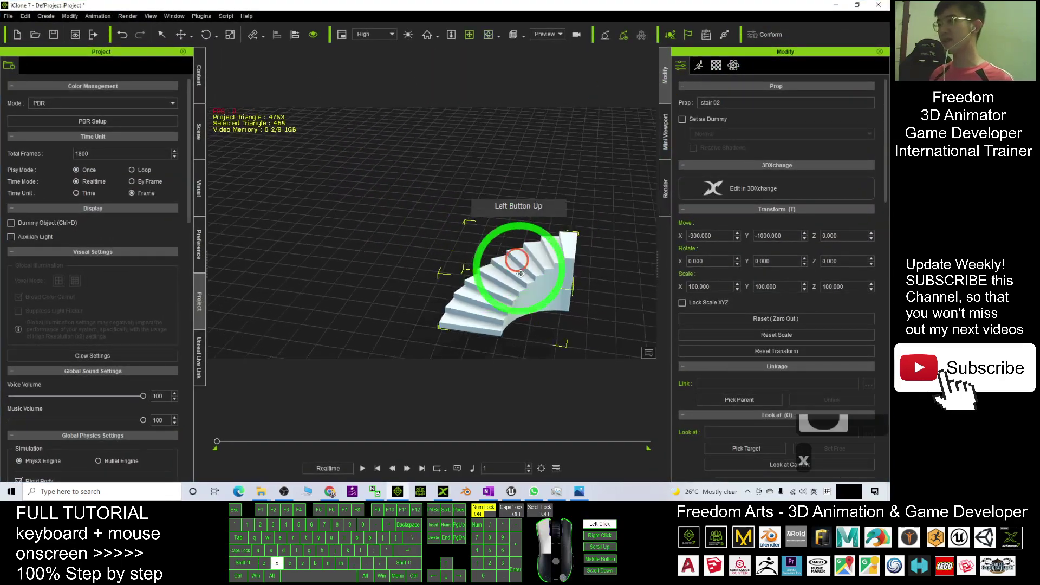
pyautogui.moveTo(520, 267)
pyautogui.mouseDown()
pyautogui.moveTo(489, 165)
pyautogui.moveTo(210, 232)
pyautogui.mouseUp()
pyautogui.moveTo(349, 232); pyautogui.dragTo(365, 243)
pyautogui.doubleClick(279, 228)
pyautogui.scroll(-6, 301, 236)
pyautogui.scroll(-7, 260, 219)
pyautogui.scroll(-9, 232, 232)
# Step: Set stair 01's pivot to its middle and zero out its position at the origin
pyautogui.click(424, 241)
pyautogui.scroll(3, 424, 241)
pyautogui.scroll(10, 424, 240)
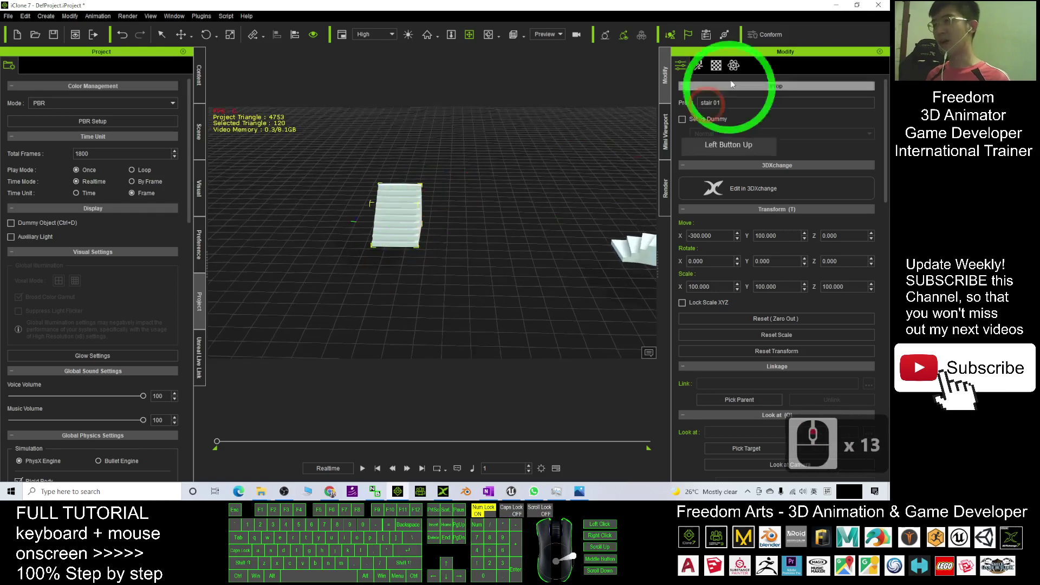
pyautogui.click(869, 130)
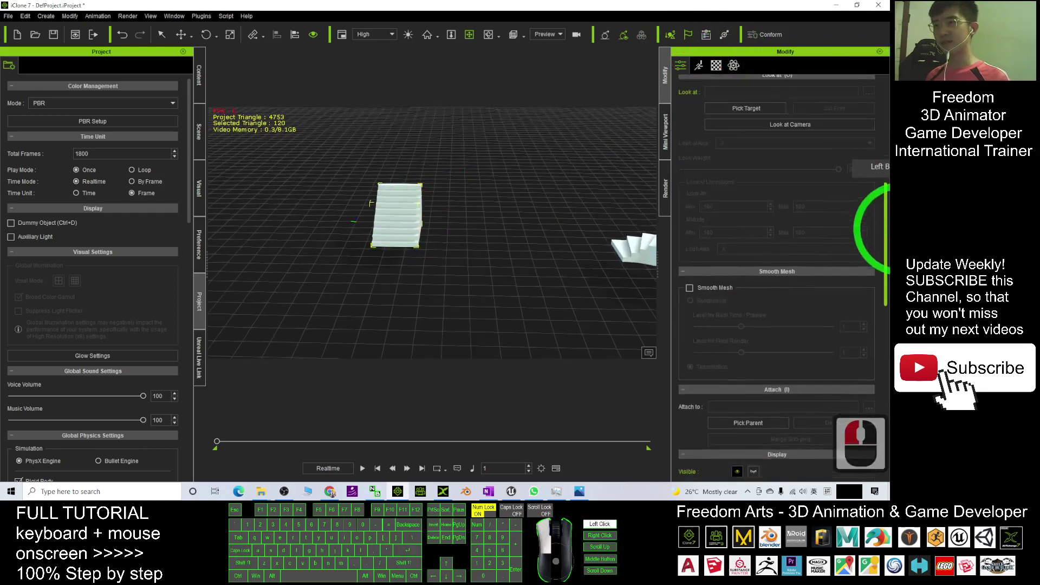
pyautogui.moveTo(885, 127); pyautogui.dragTo(885, 366)
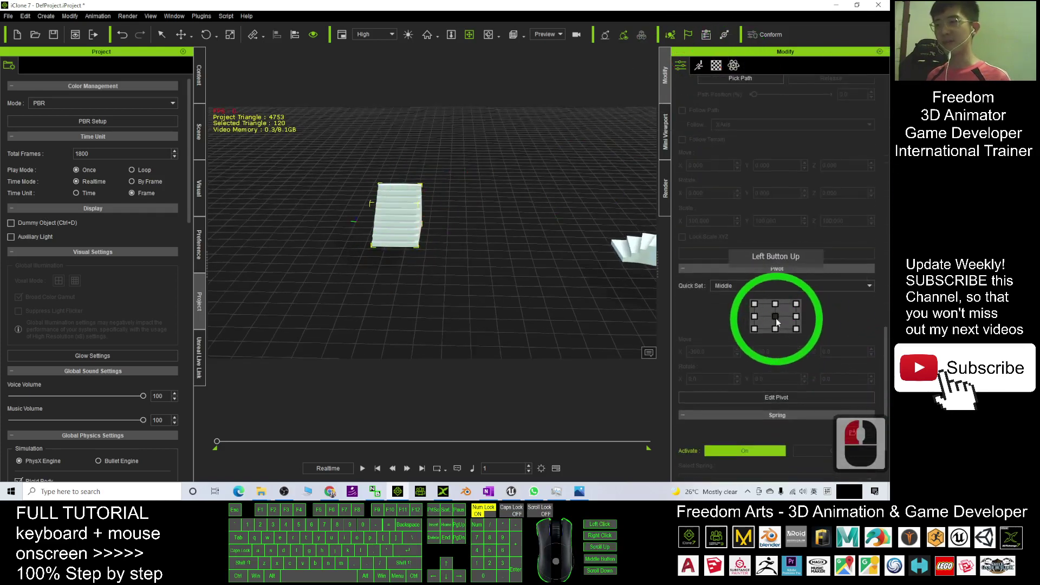
pyautogui.click(777, 323)
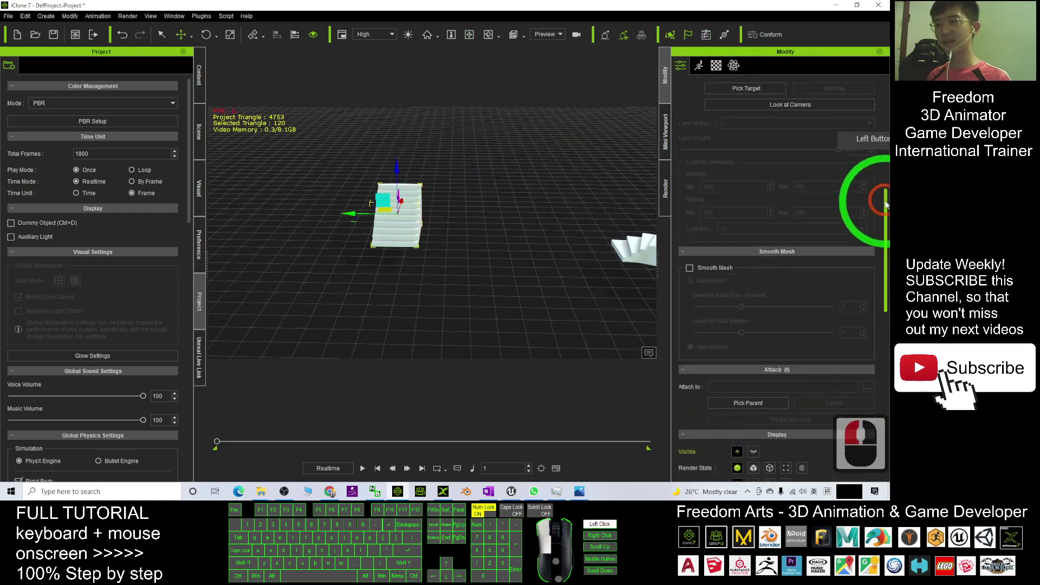
pyautogui.moveTo(886, 342); pyautogui.dragTo(881, 186)
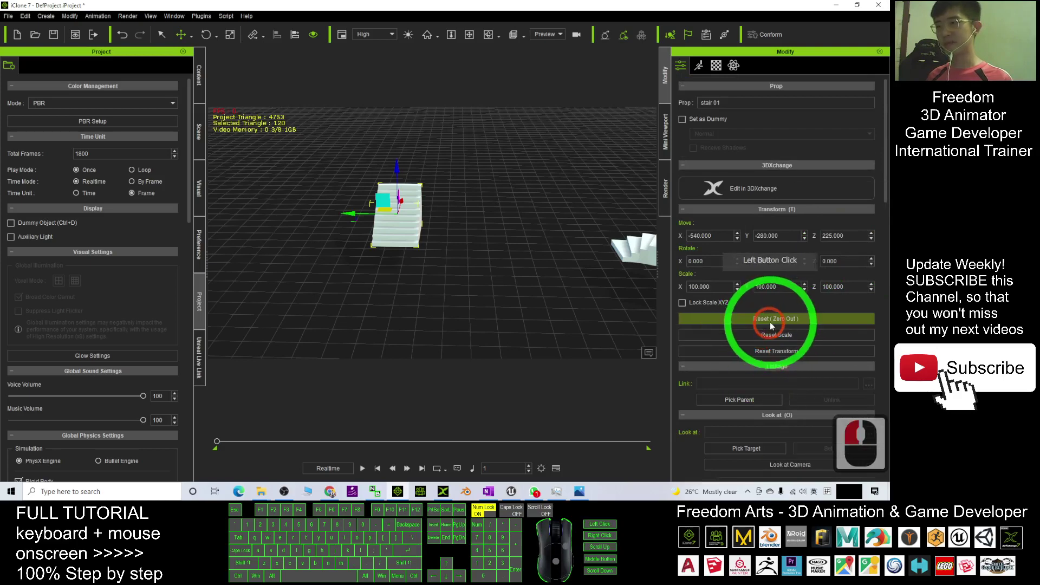
pyautogui.click(760, 354)
# Step: Lift stair 01 above the grid with the move tool, then pick stair 02
pyautogui.moveTo(548, 242)
pyautogui.mouseDown()
pyautogui.moveTo(549, 230)
pyautogui.moveTo(504, 283)
pyautogui.moveTo(318, 204)
pyautogui.moveTo(324, 140)
pyautogui.moveTo(302, 151)
pyautogui.moveTo(487, 209)
pyautogui.moveTo(592, 290)
pyautogui.moveTo(628, 248)
pyautogui.mouseUp()
pyautogui.doubleClick(678, 65)
pyautogui.press('w')
pyautogui.click(325, 187)
pyautogui.doubleClick(628, 248)
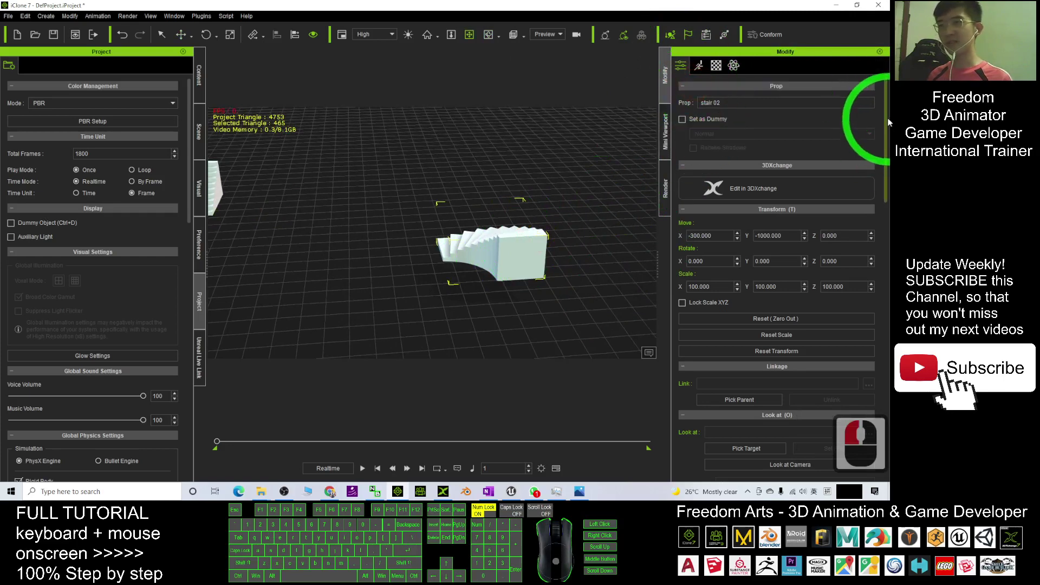
pyautogui.moveTo(888, 123); pyautogui.dragTo(794, 309)
pyautogui.scroll(-5, 794, 283)
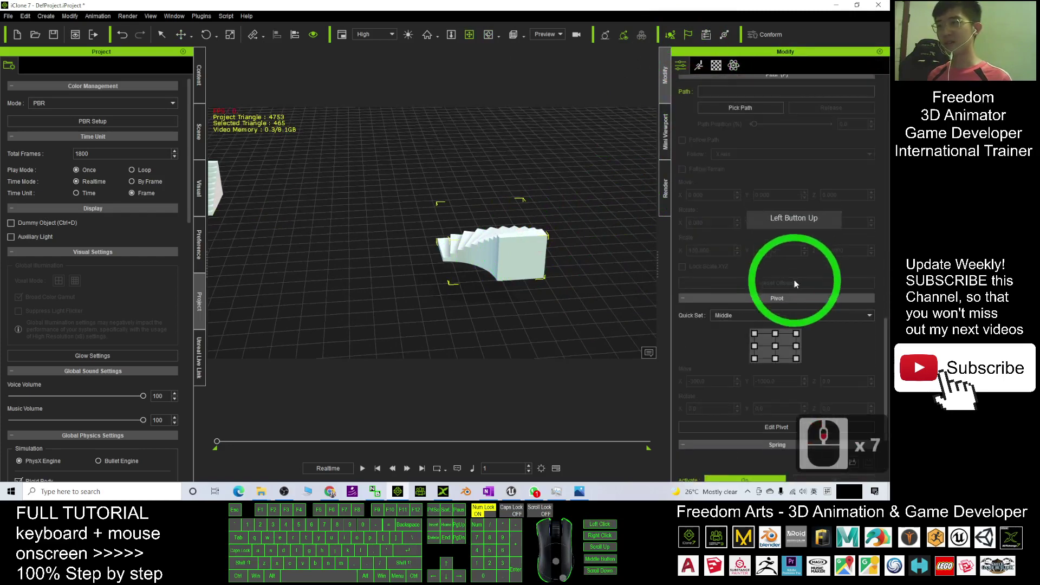
pyautogui.scroll(-6, 794, 280)
# Step: Center stair 02's pivot, zero its position, and slide it beside stair 01
pyautogui.click(796, 240)
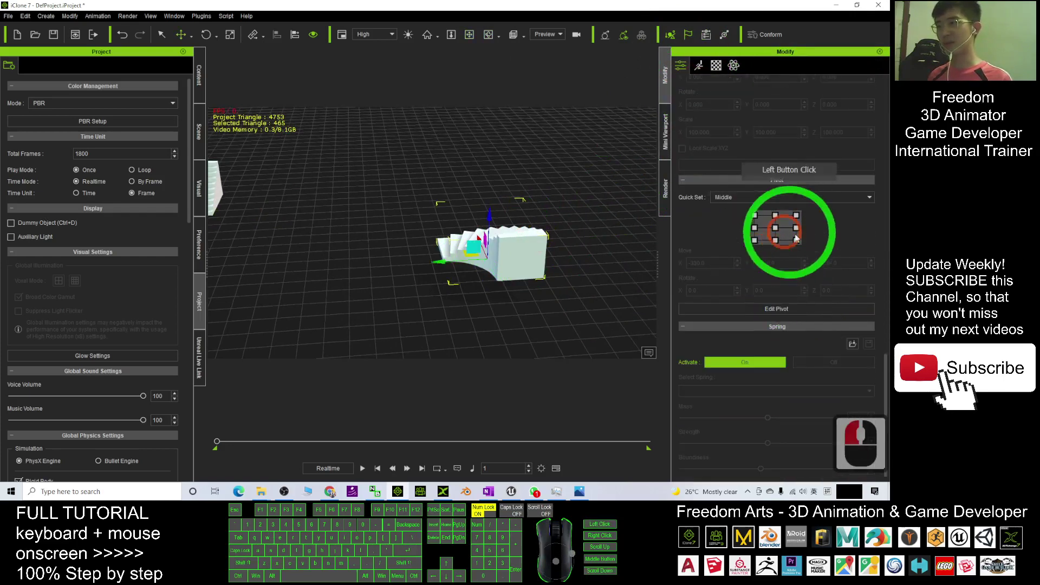
pyautogui.click(548, 302)
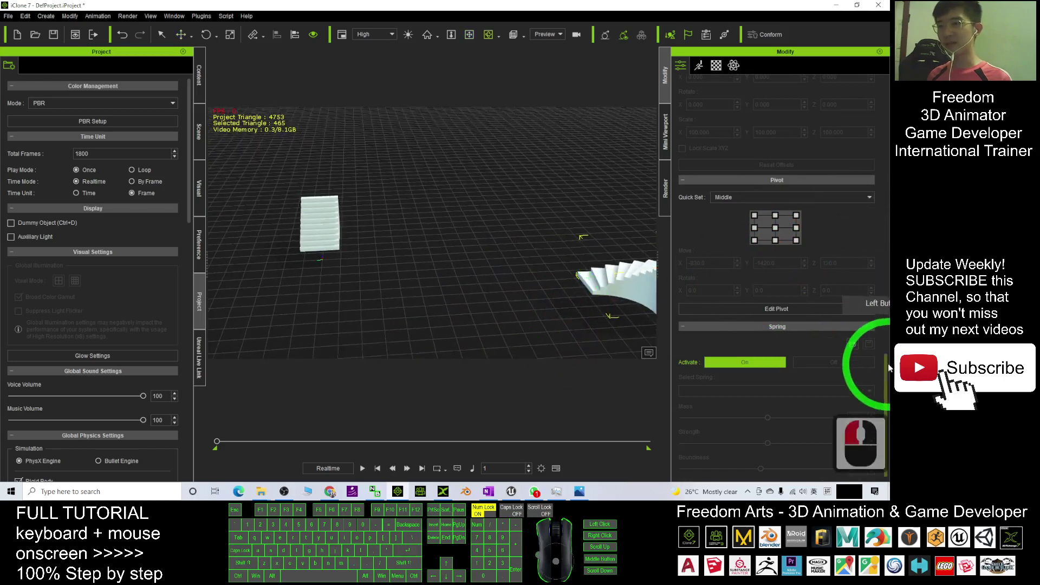
pyautogui.moveTo(888, 368); pyautogui.dragTo(801, 255)
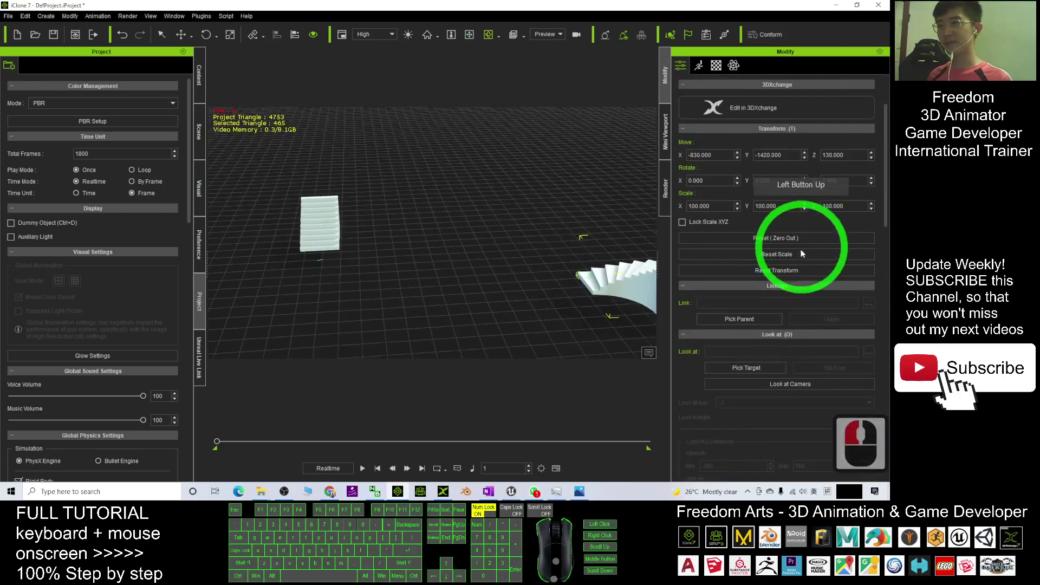
pyautogui.click(776, 238)
pyautogui.press('w')
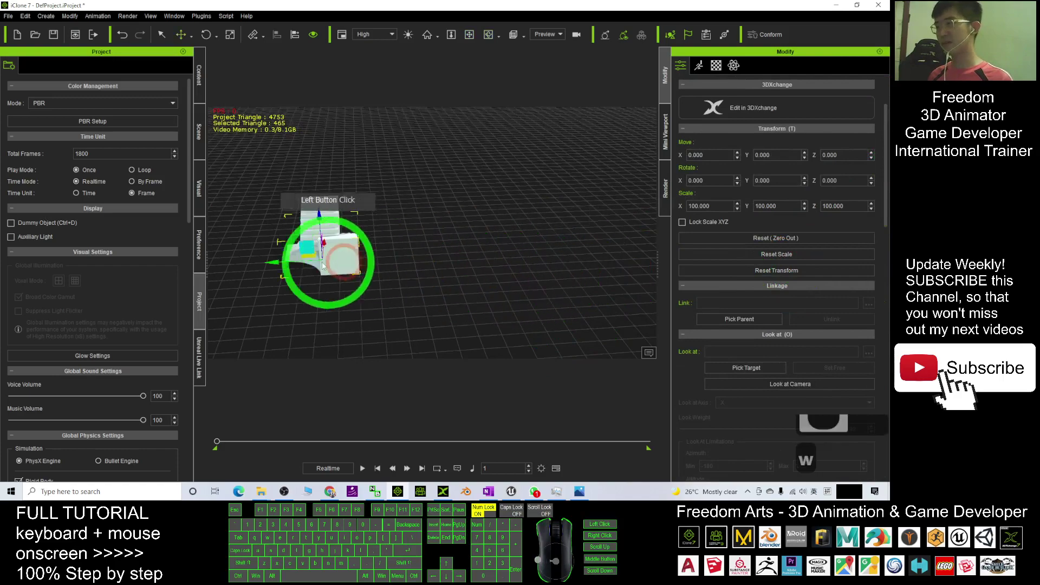
pyautogui.moveTo(321, 259); pyautogui.dragTo(347, 262)
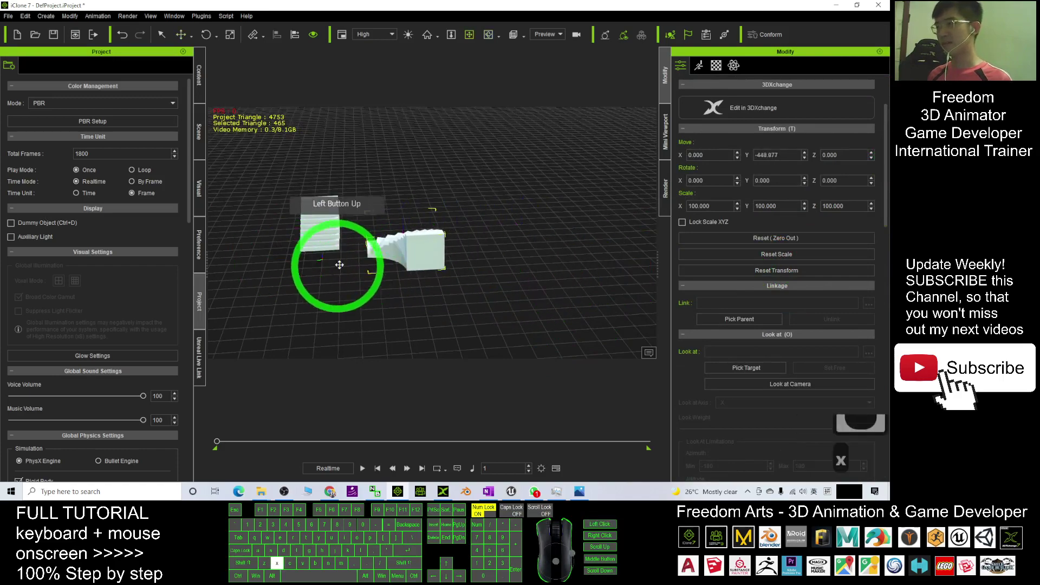
pyautogui.scroll(3, 515, 255)
pyautogui.scroll(7, 545, 235)
pyautogui.scroll(9, 545, 256)
pyautogui.scroll(2, 543, 259)
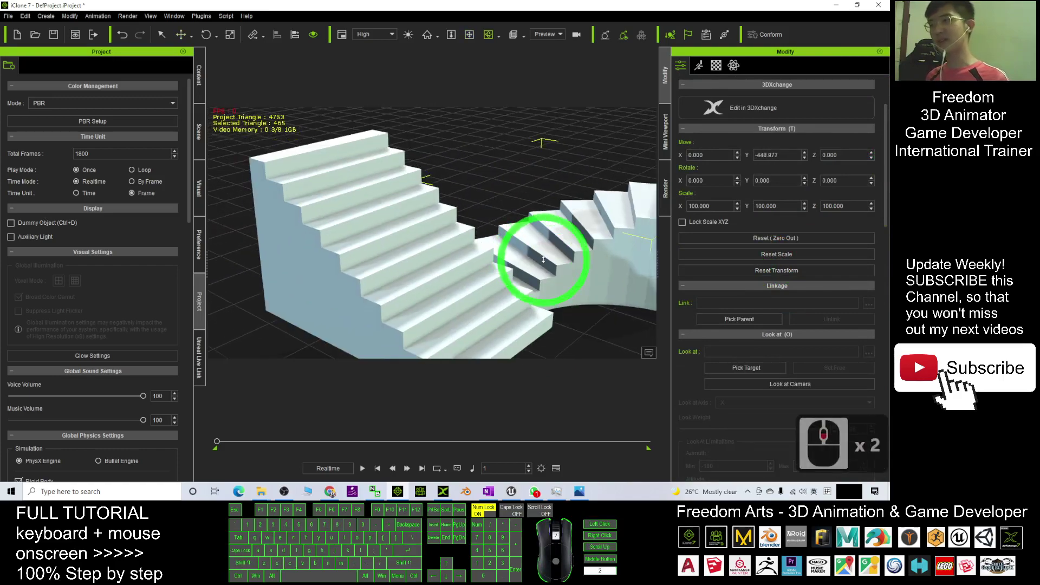
# Step: Lower stair 01 toward the ground to about 137 units high
pyautogui.moveTo(542, 258); pyautogui.dragTo(464, 235)
pyautogui.scroll(-15, 347, 220)
pyautogui.doubleClick(355, 223)
pyautogui.press('w')
pyautogui.moveTo(333, 173); pyautogui.dragTo(336, 220)
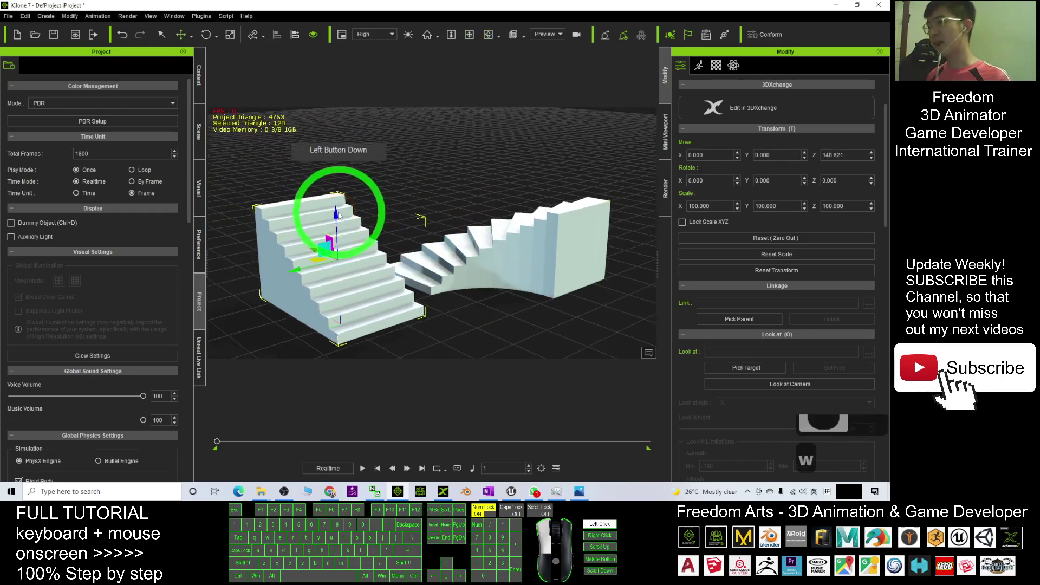
pyautogui.moveTo(580, 232)
pyautogui.mouseDown()
pyautogui.moveTo(571, 279)
pyautogui.moveTo(547, 299)
pyautogui.mouseUp()
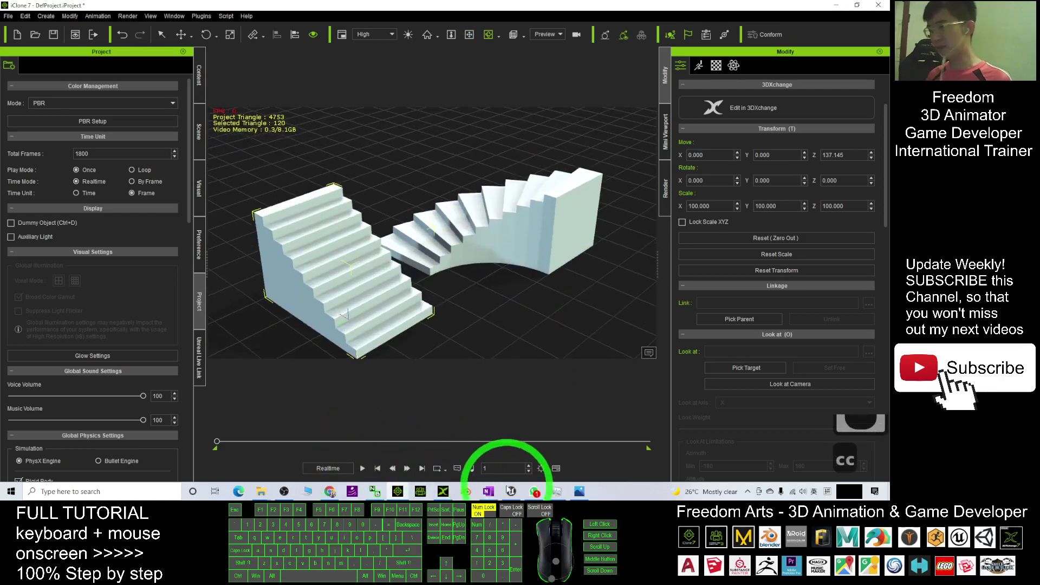
# Step: Bring up Unreal Engine 4 and select the level floor near the original stairs
pyautogui.click(512, 490)
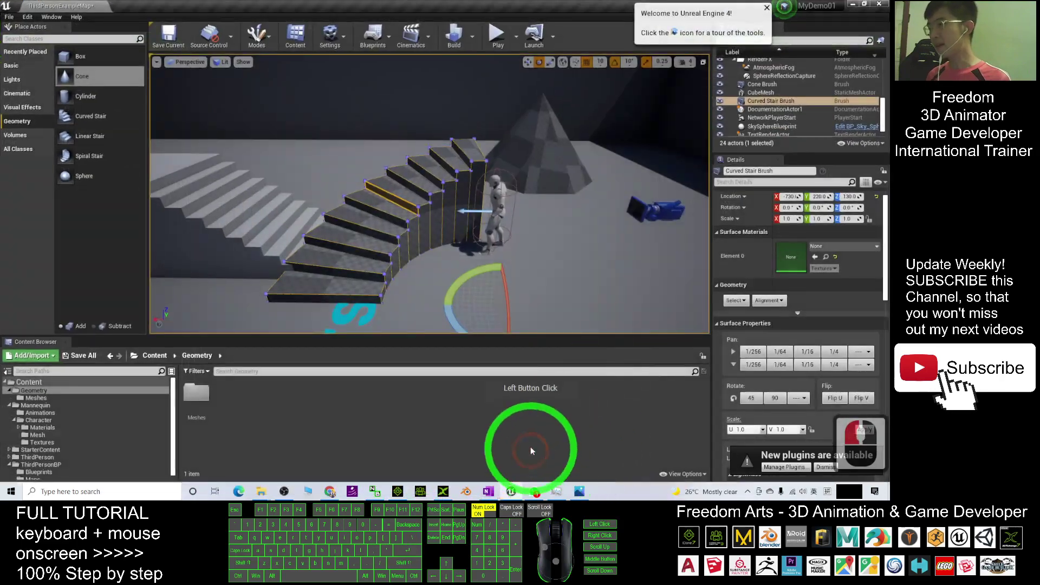
pyautogui.scroll(-6, 430, 256)
pyautogui.scroll(-3, 365, 245)
pyautogui.click(314, 233)
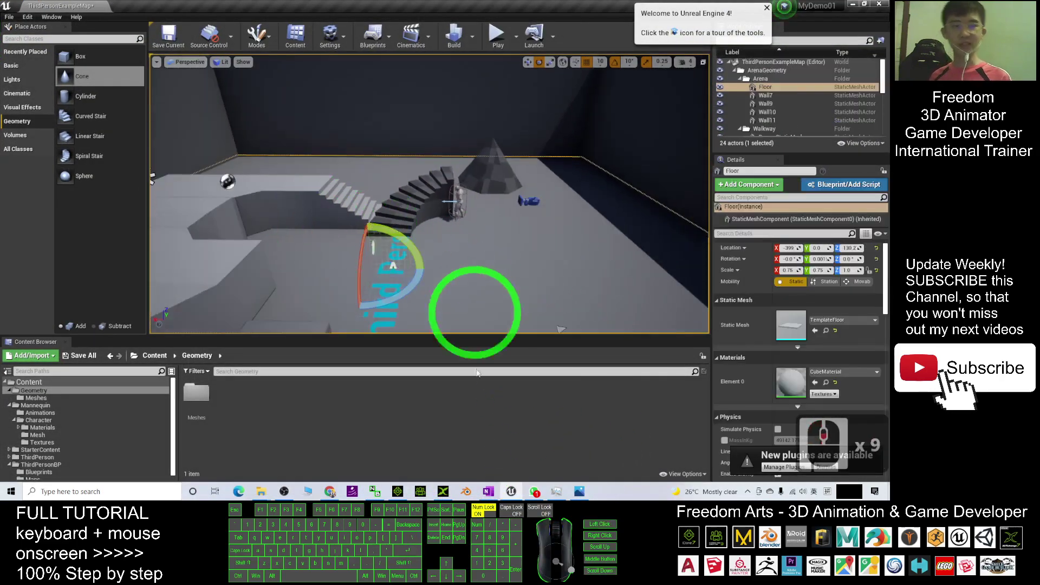
# Step: Orbit the iClone viewport around both stairs, then switch back to Unreal Engine 4
pyautogui.click(398, 491)
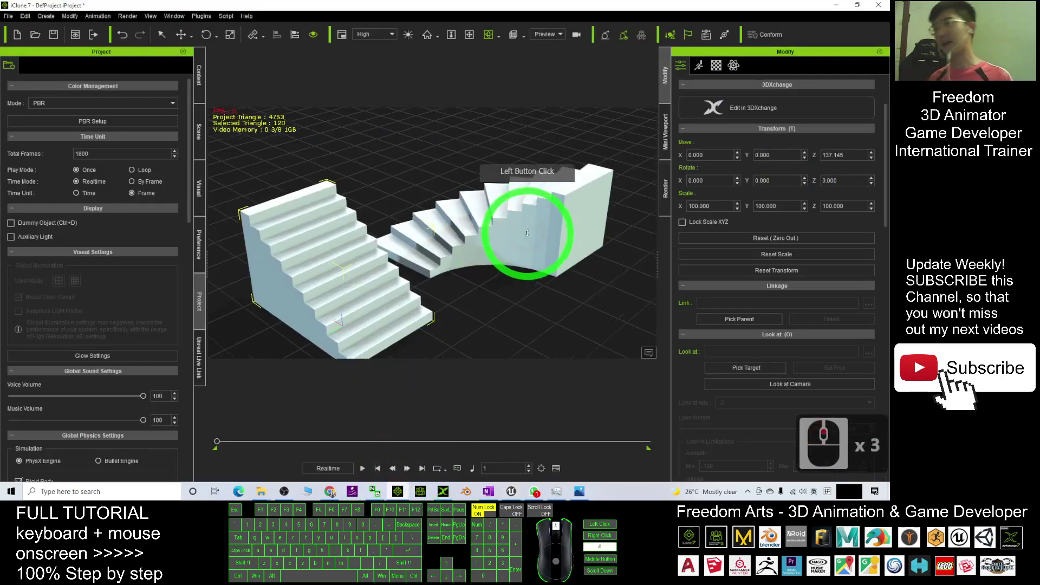
pyautogui.scroll(-3, 490, 223)
pyautogui.moveTo(490, 260)
pyautogui.mouseDown()
pyautogui.moveTo(499, 227)
pyautogui.moveTo(530, 192)
pyautogui.mouseUp()
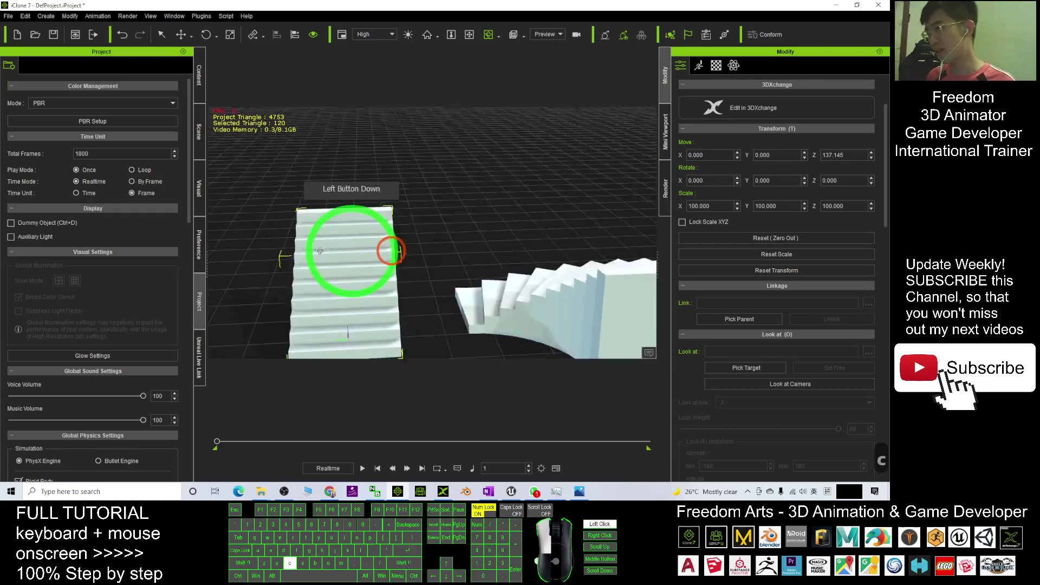
pyautogui.moveTo(536, 223); pyautogui.dragTo(455, 478)
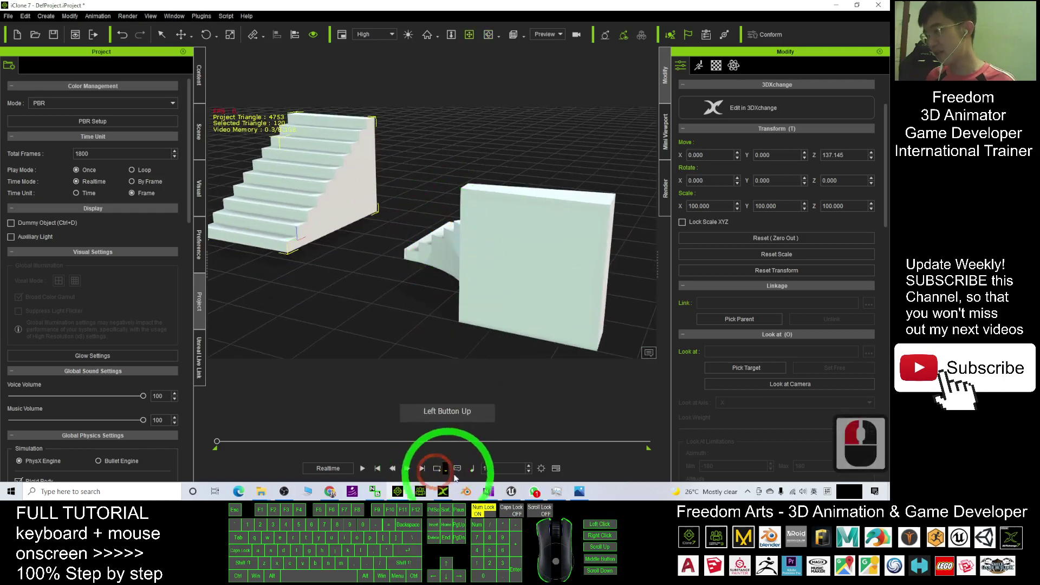
pyautogui.click(510, 490)
pyautogui.click(536, 264)
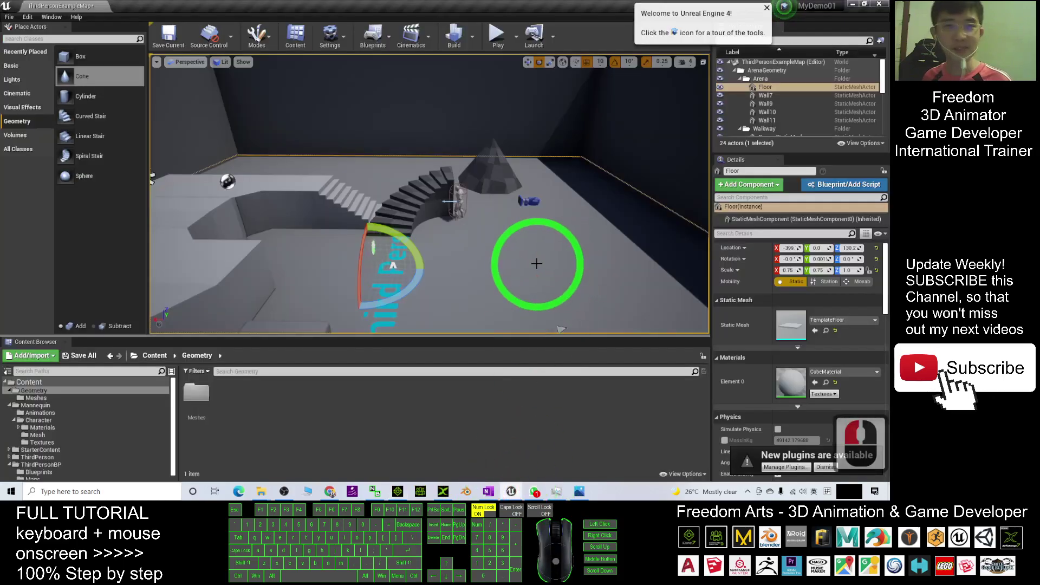